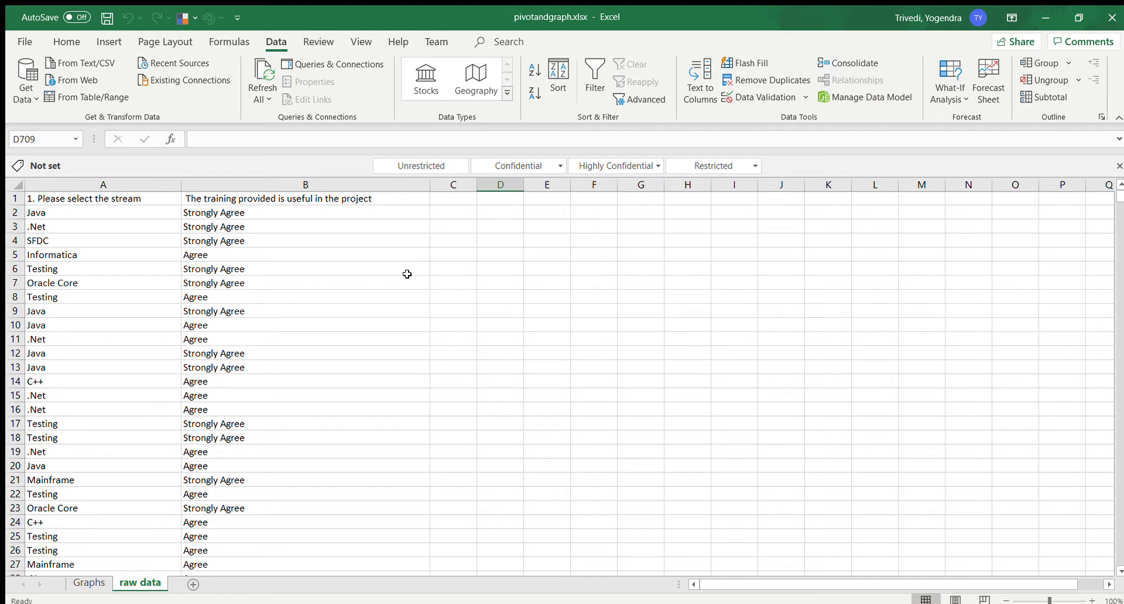
Step: Examine the stream column and the training-usefulness response column in the raw data sheet
left_click(129, 191)
key("ctrl+shift+Down")
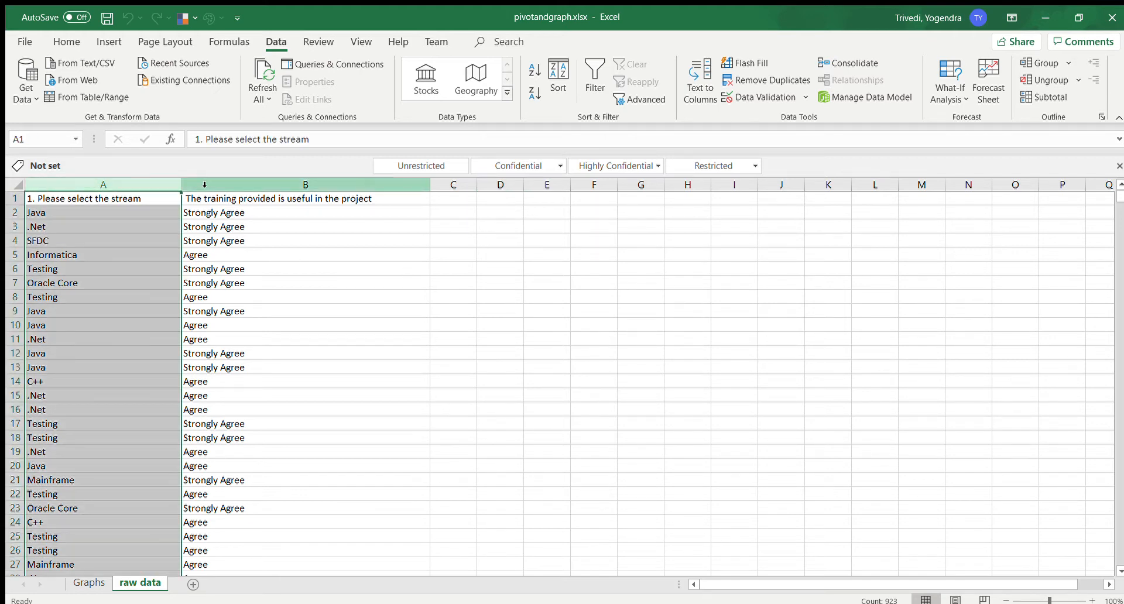
left_click(204, 193)
key("ctrl+shift+Down")
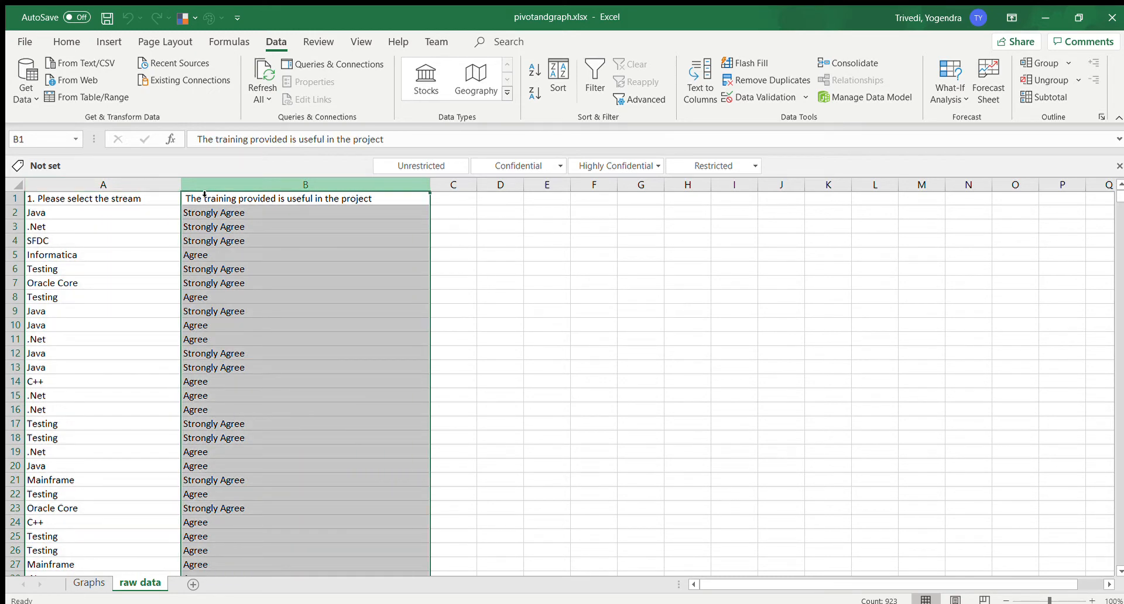
left_click(101, 193)
key("ctrl+shift+Down")
left_click(218, 195)
key("ctrl+shift+Down")
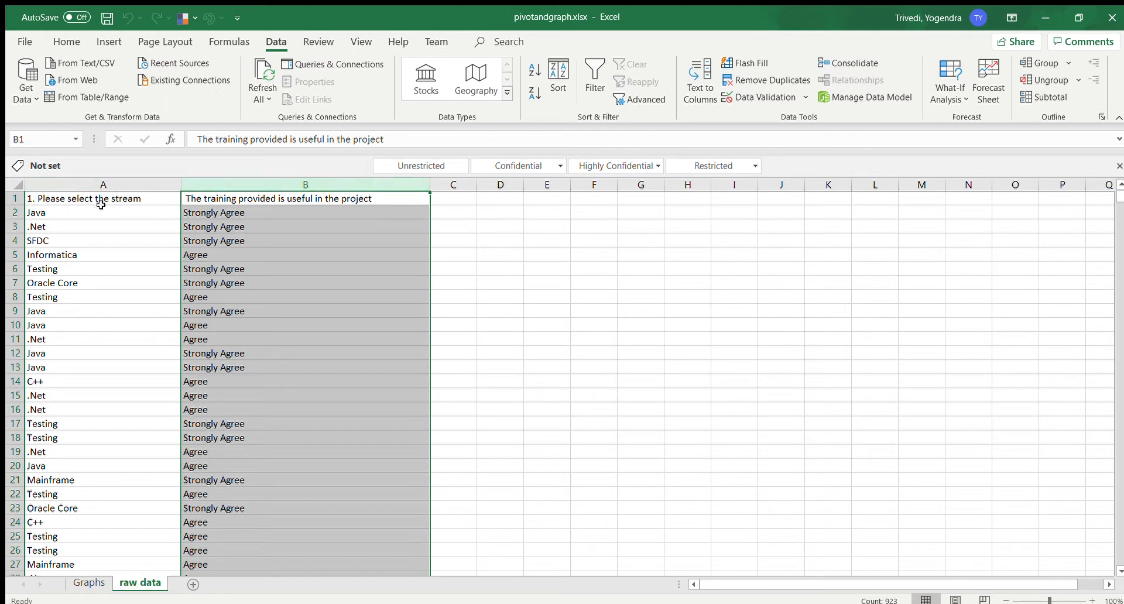
left_click(72, 211)
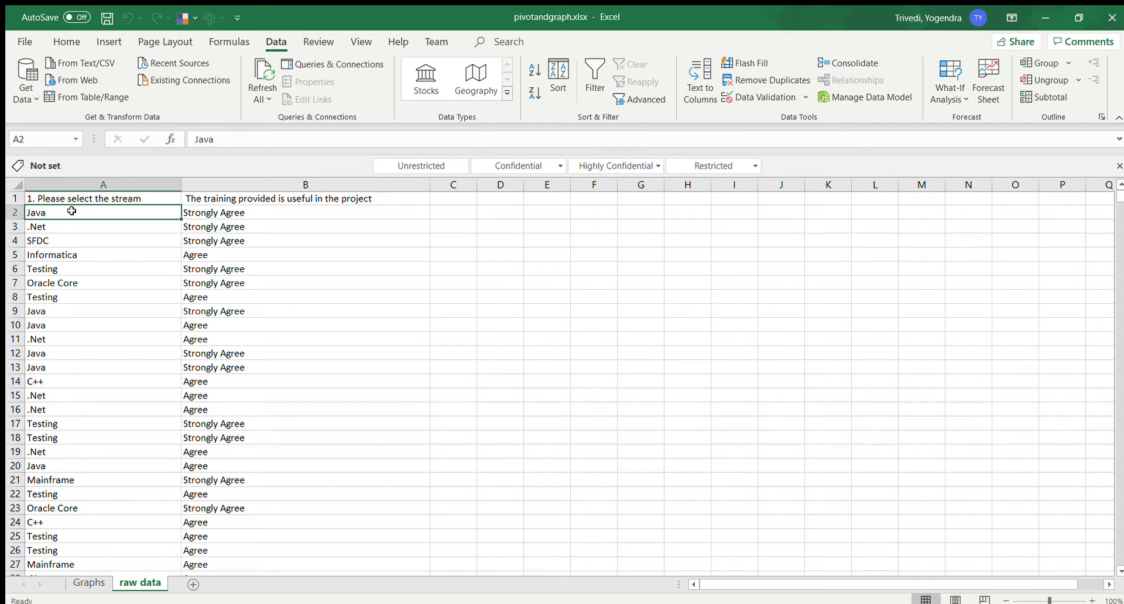
Step: Create a PivotTable on a new worksheet from columns A and B of the raw data
left_click(103, 185)
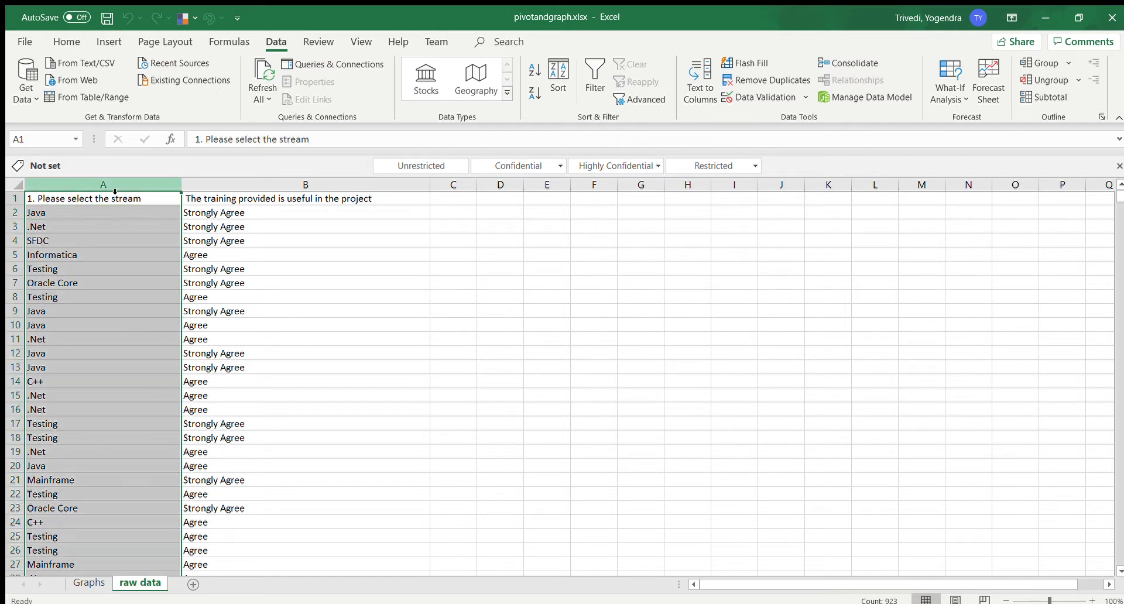
left_click_drag(115, 190, 258, 188)
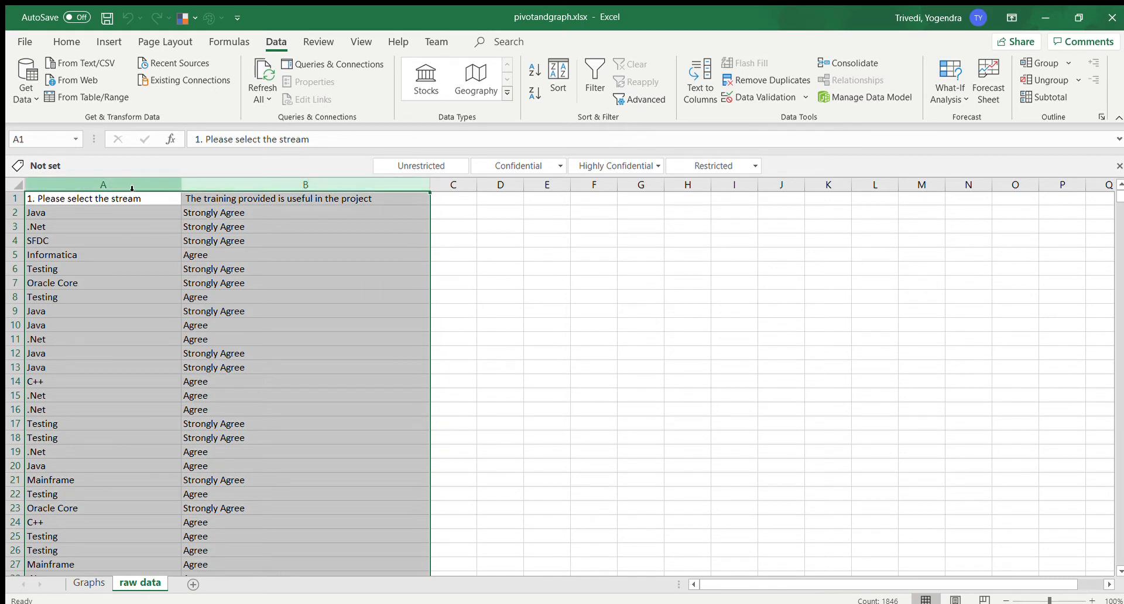
left_click_drag(130, 186, 245, 184)
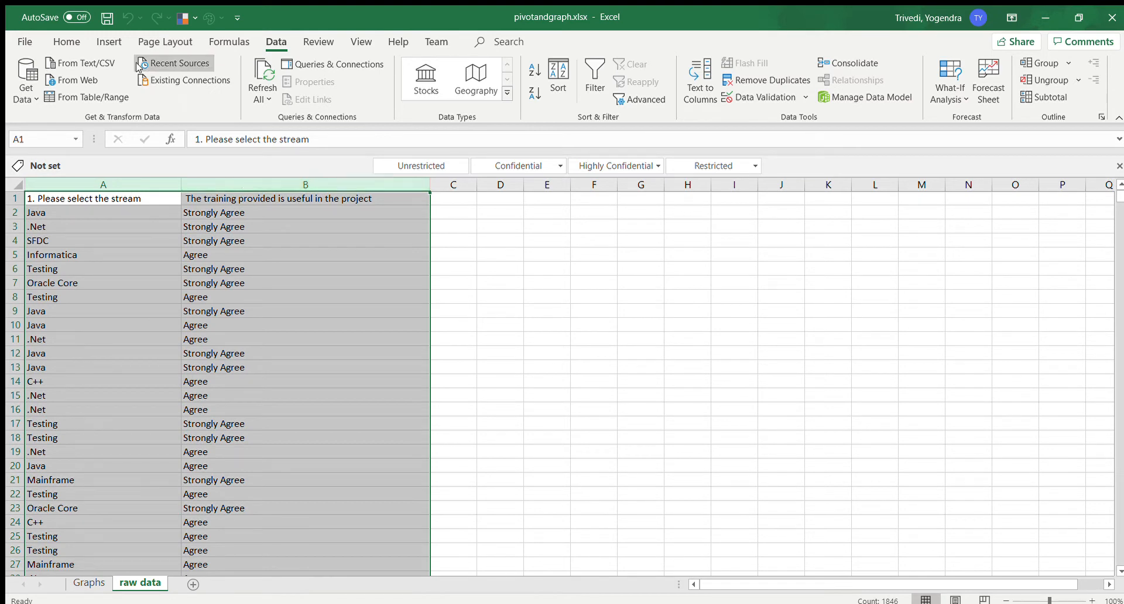
left_click(105, 42)
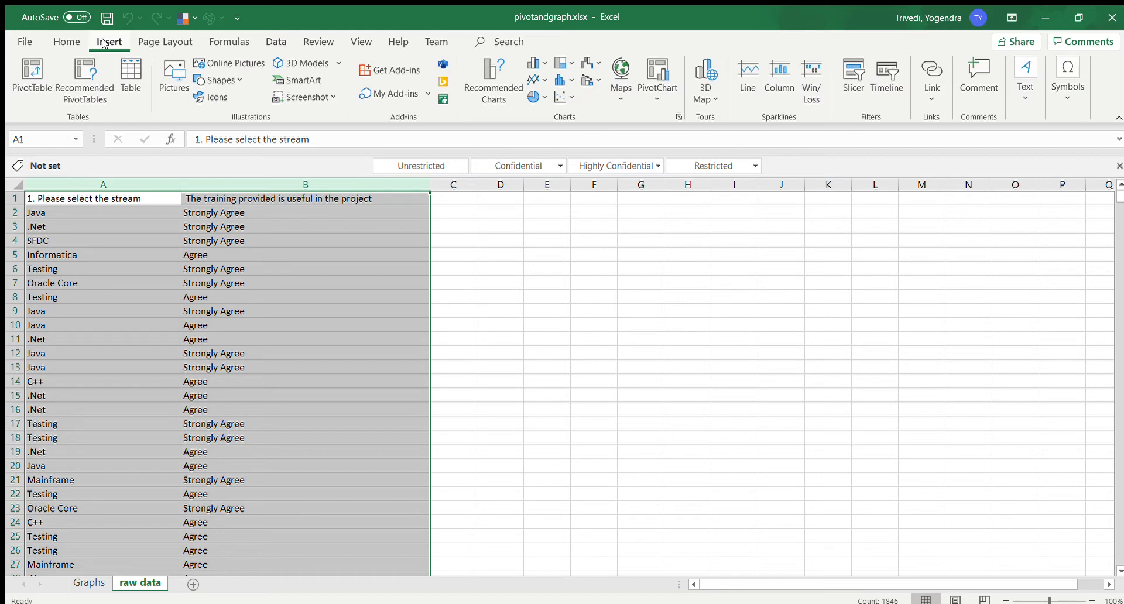
left_click(27, 75)
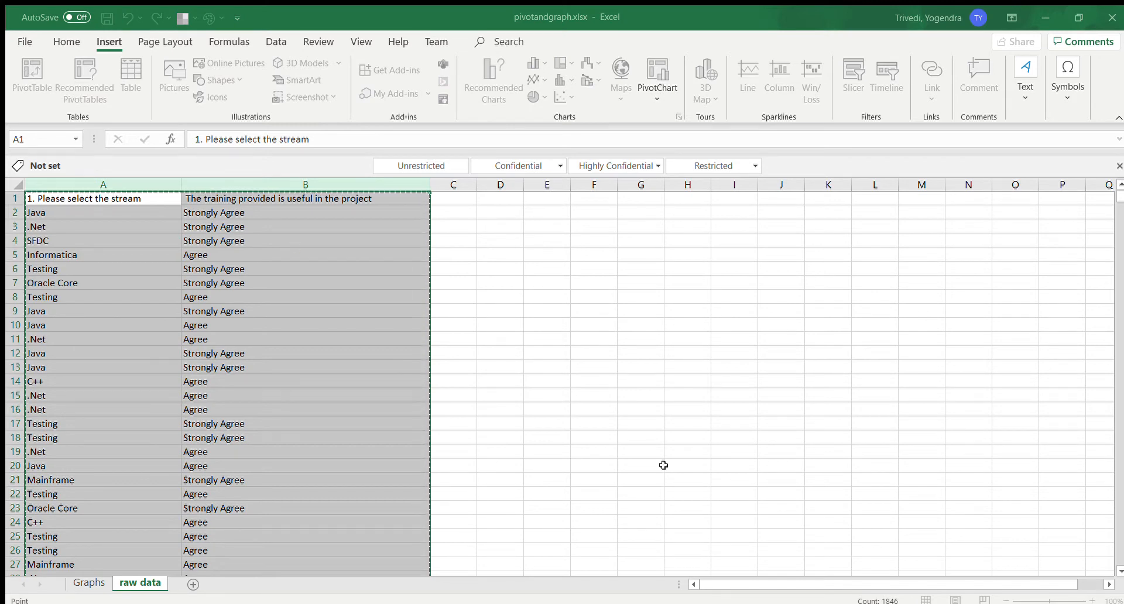
key("Return")
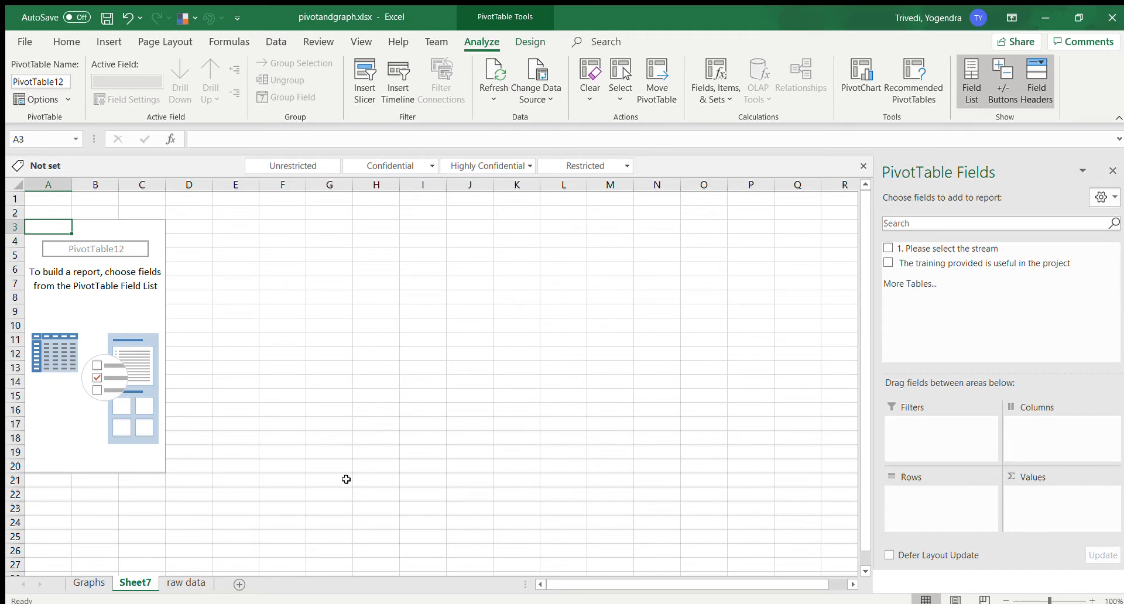
Step: Rename the new PivotTable worksheet as Pivot
double_click(134, 586)
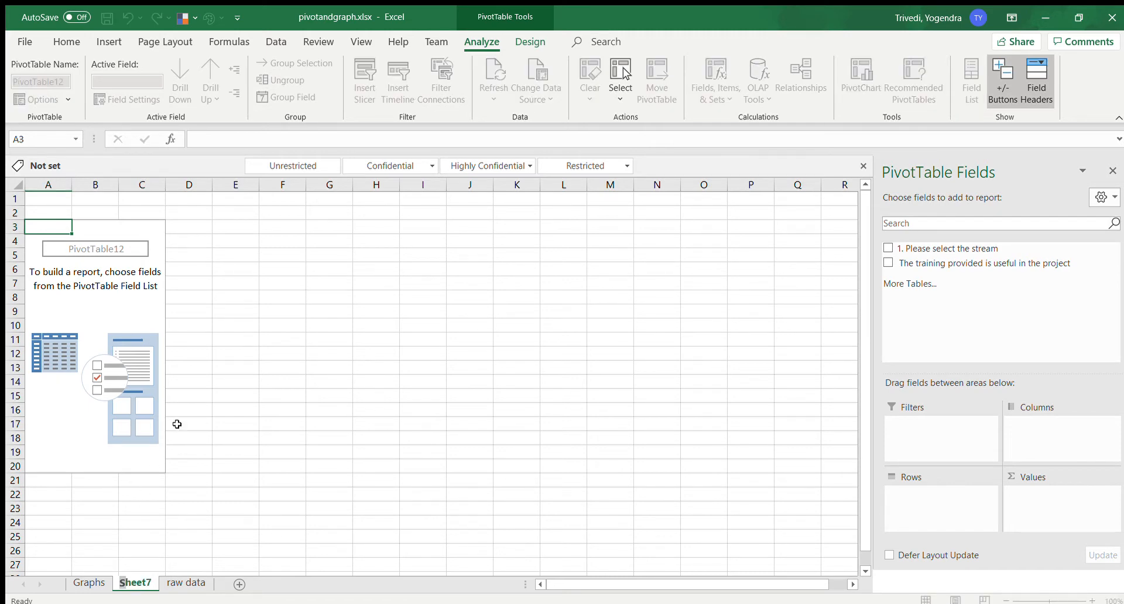
type("Pivot")
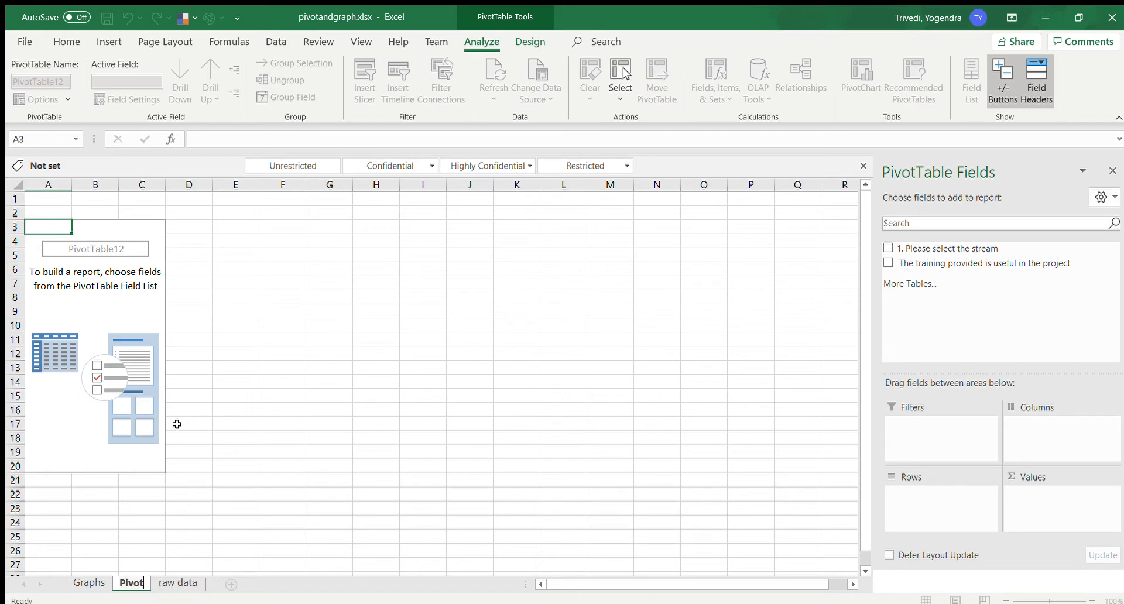
left_click(216, 423)
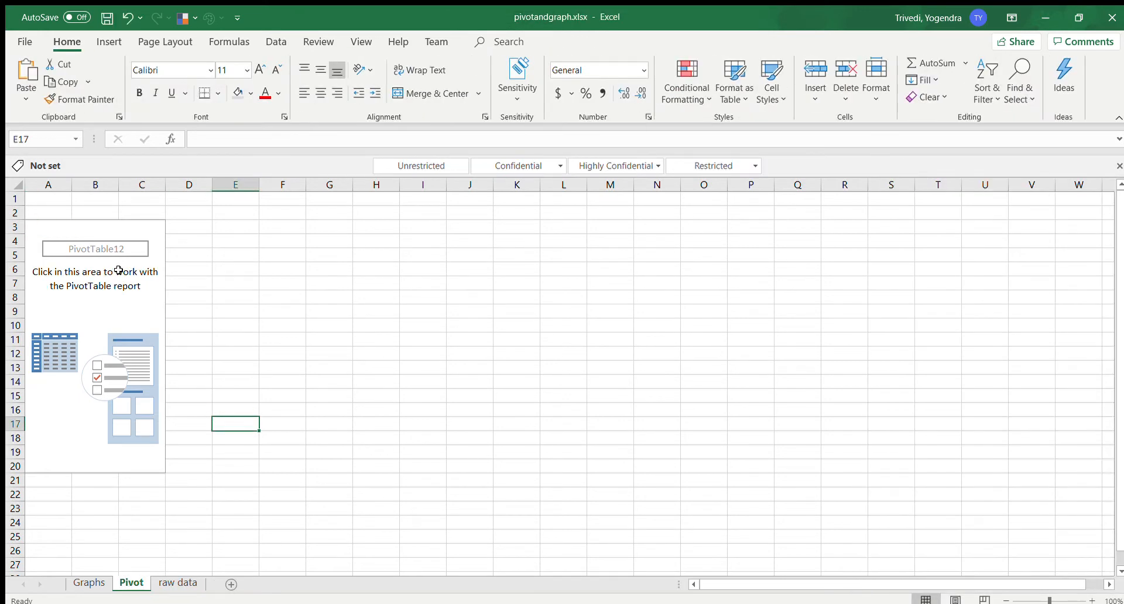
Step: Build the PivotTable with the stream field as rows and the training-usefulness field as both counted values and columns
left_click(104, 223)
left_click(45, 234)
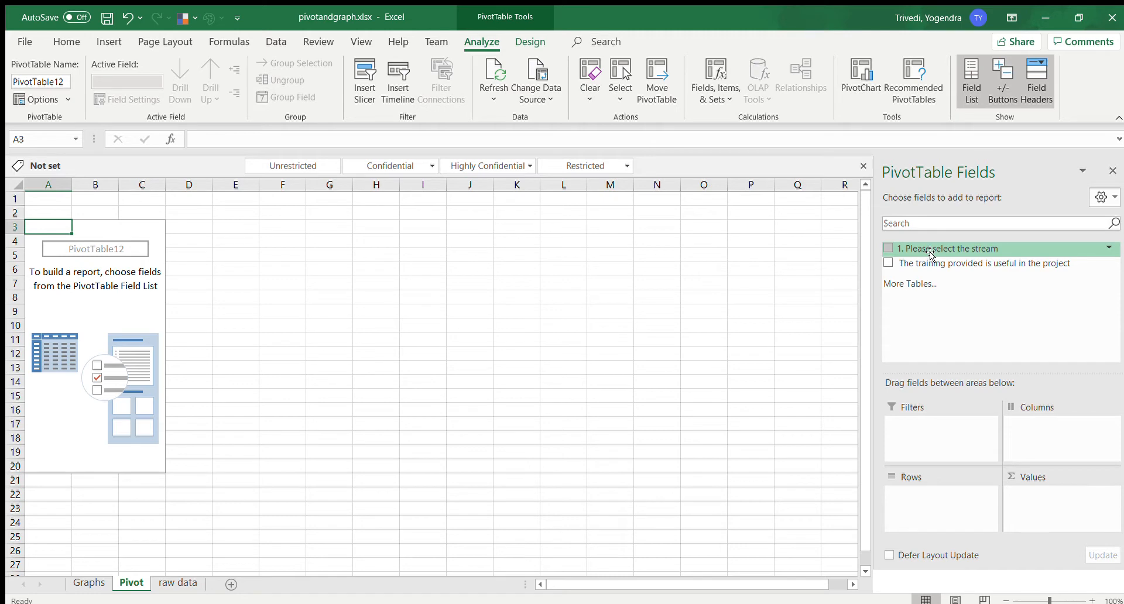
left_click_drag(931, 254, 938, 499)
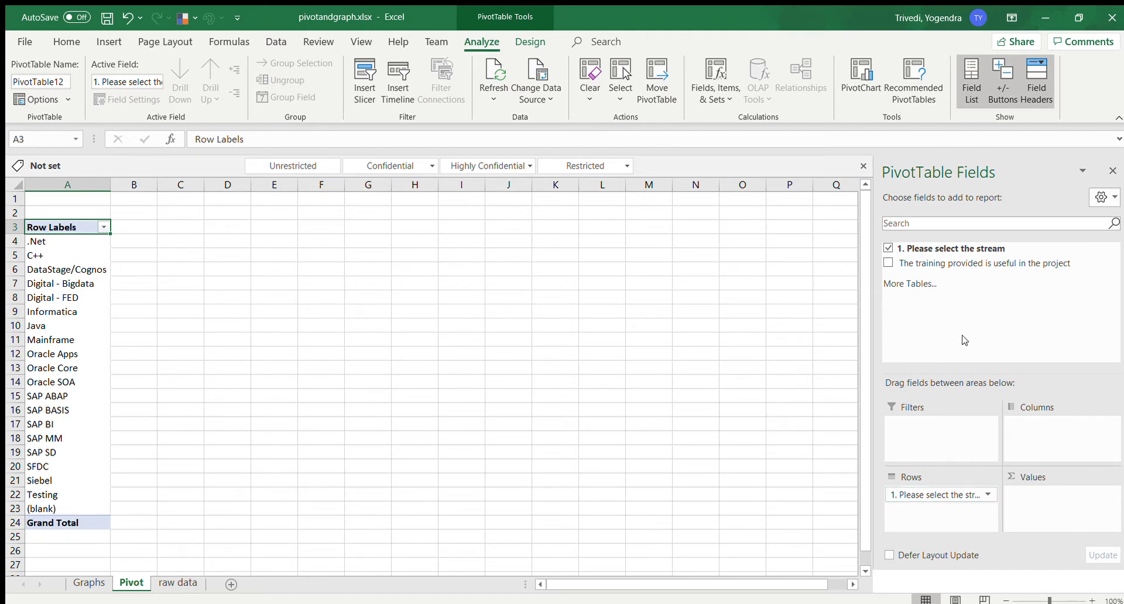
left_click_drag(948, 265, 1058, 500)
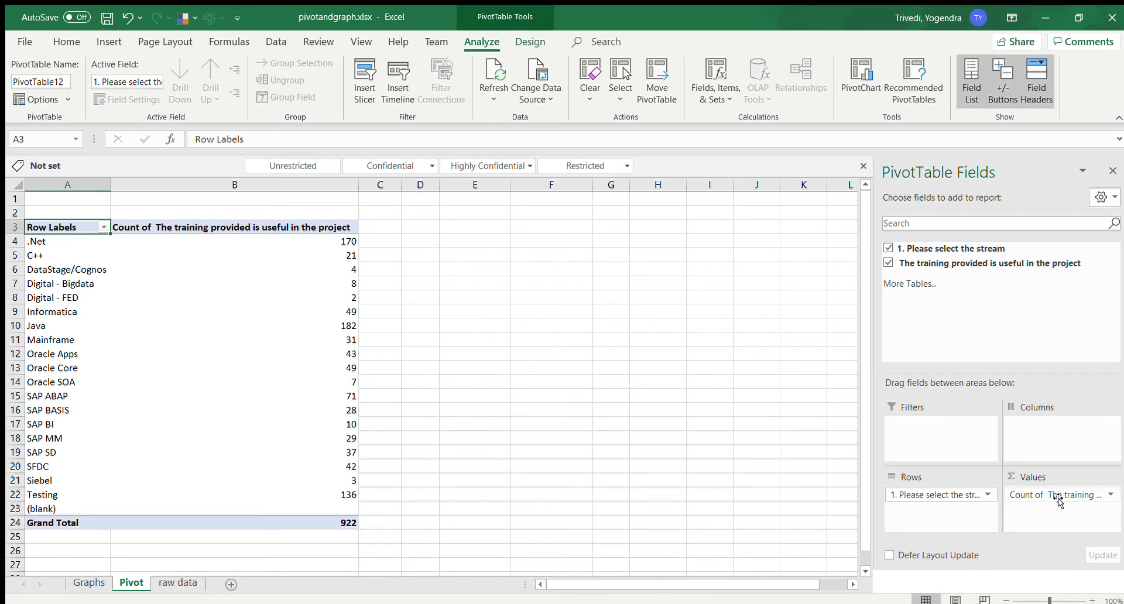
left_click_drag(980, 265, 1057, 441)
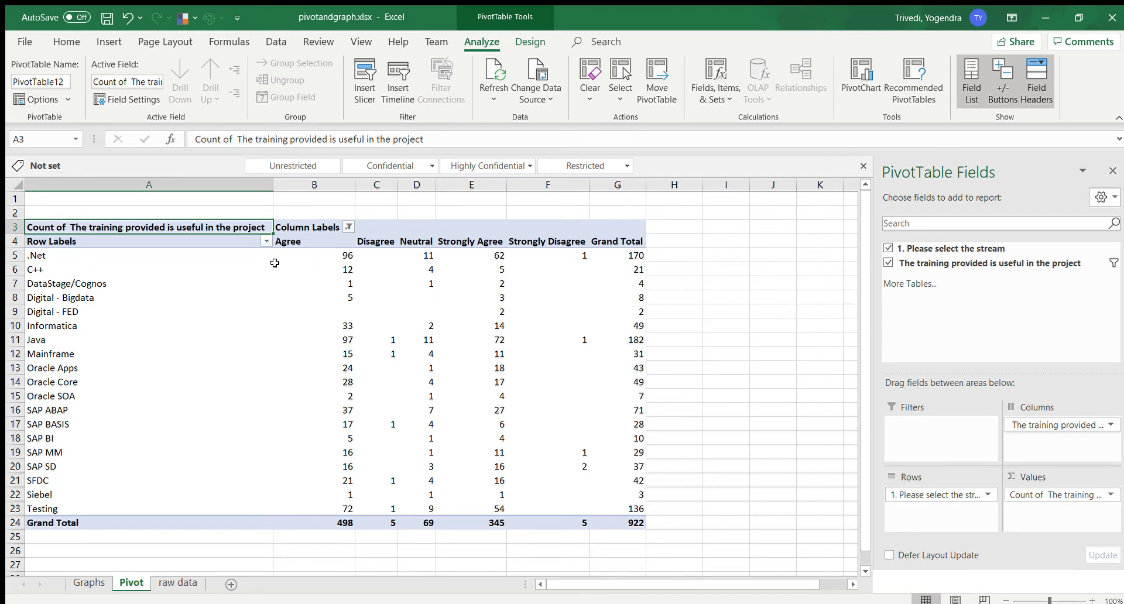
Step: Check the pivot's overall grand total against the raw data's response column and review the totals per response category
left_click(628, 525)
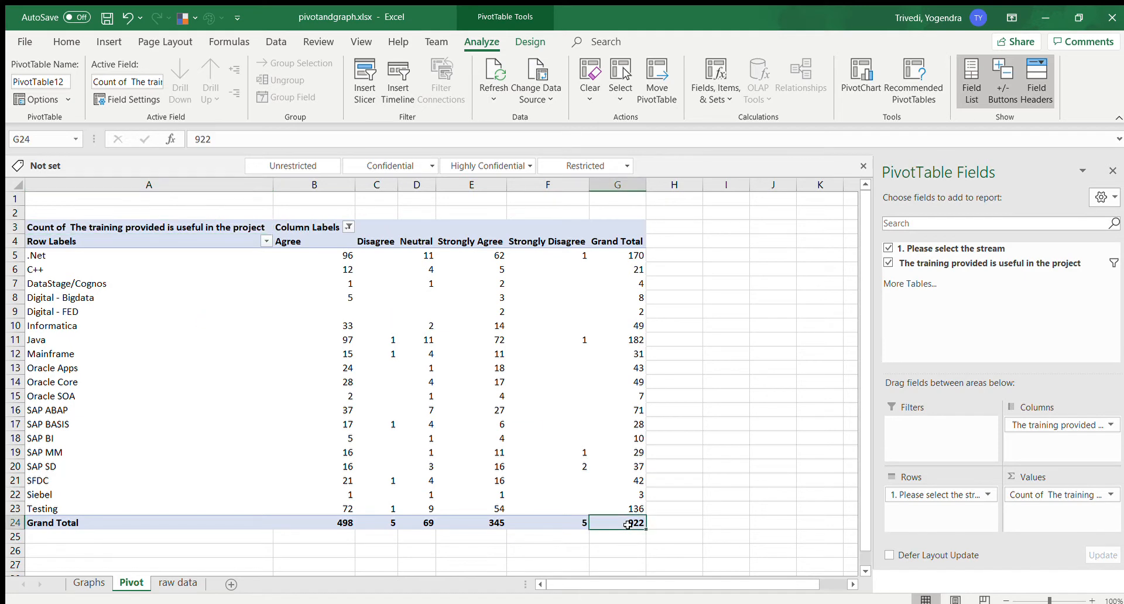
left_click(179, 583)
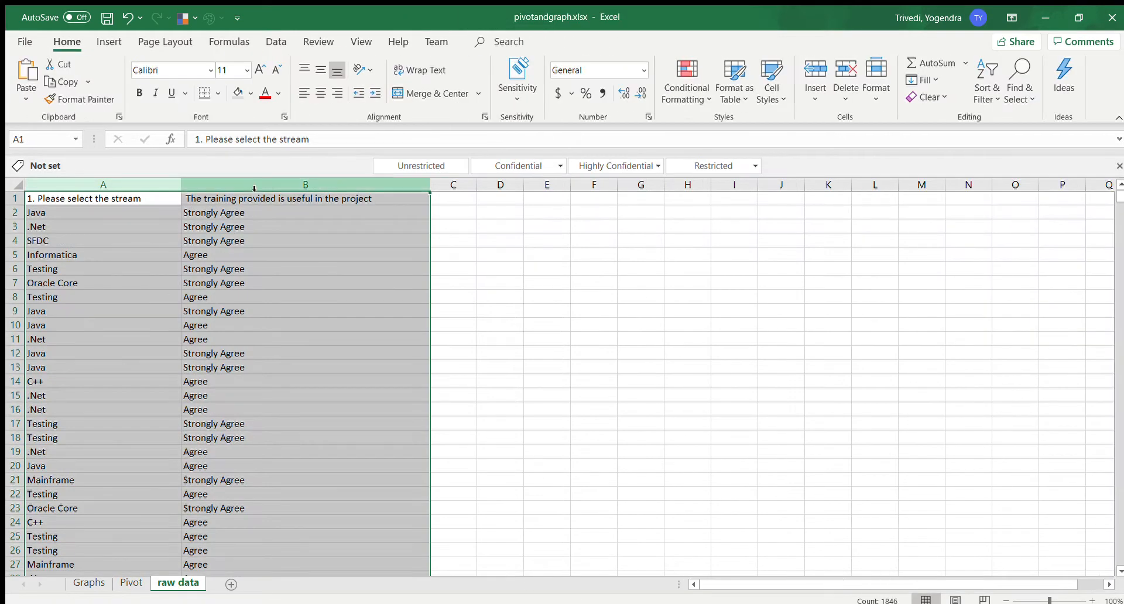
left_click(253, 185)
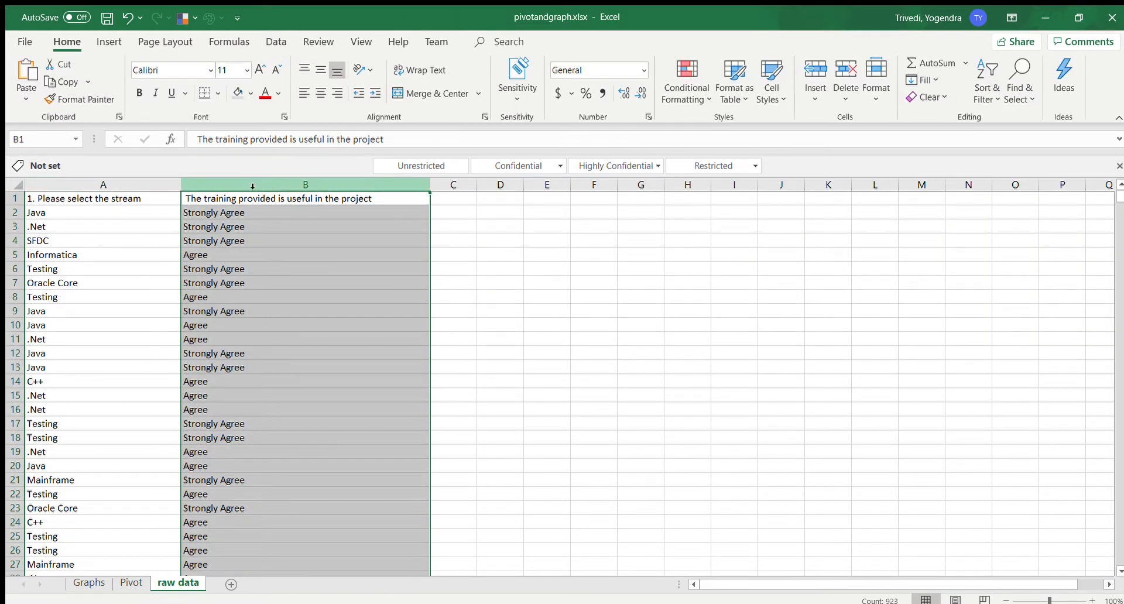
left_click(131, 583)
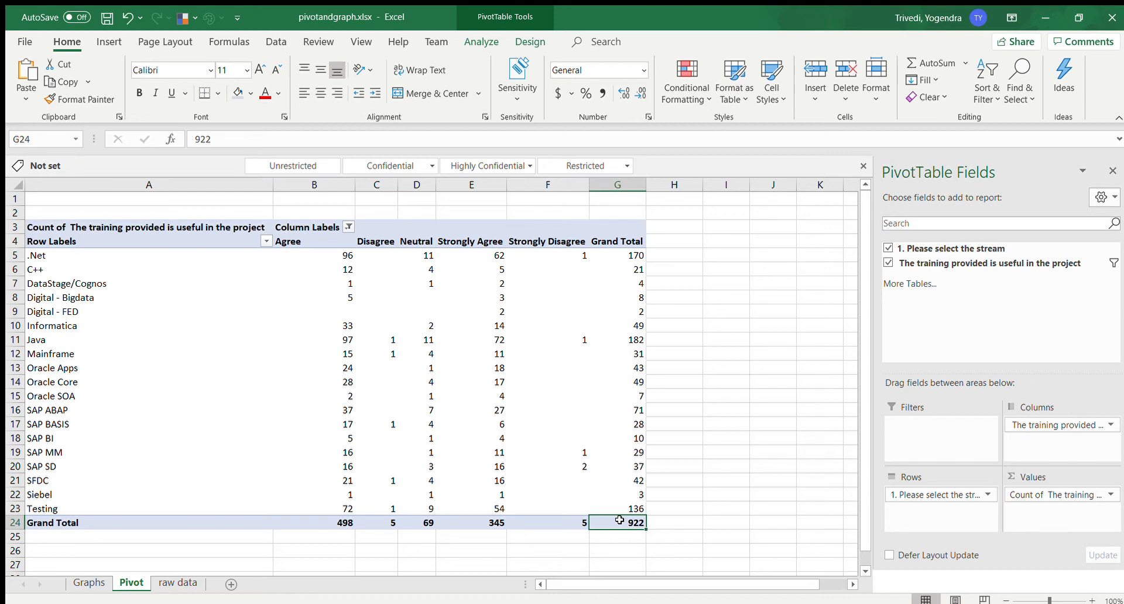
left_click(335, 522)
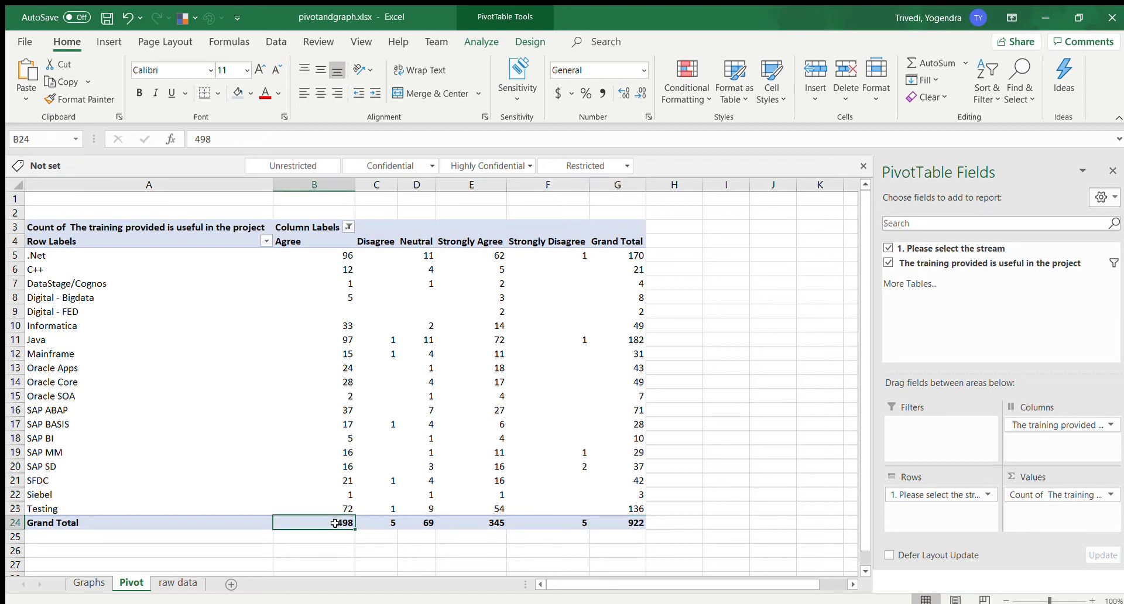
left_click(392, 520)
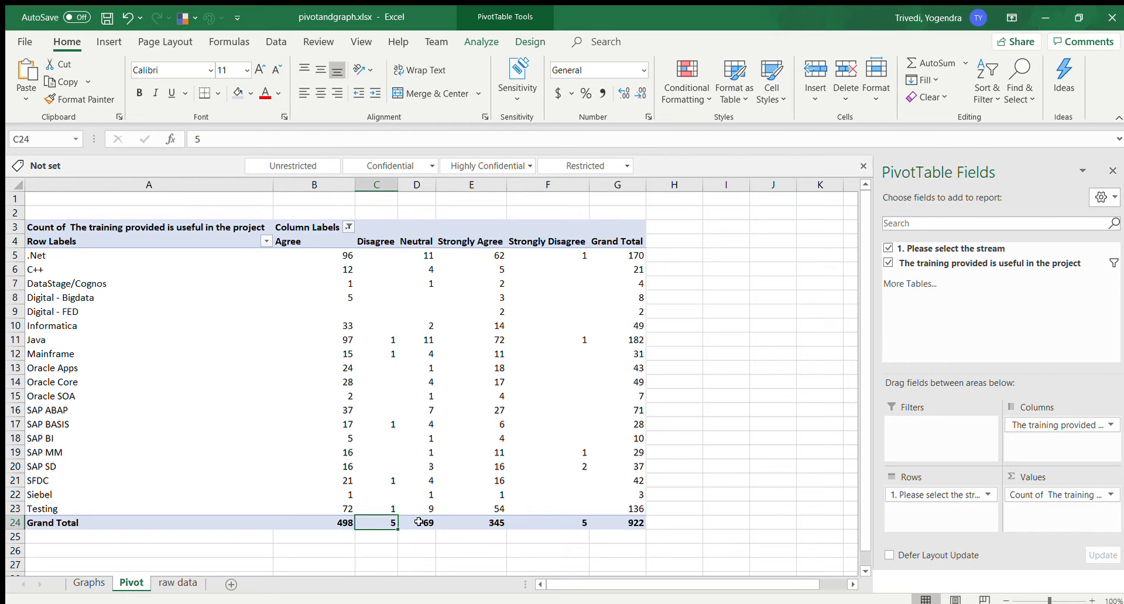
left_click(424, 243)
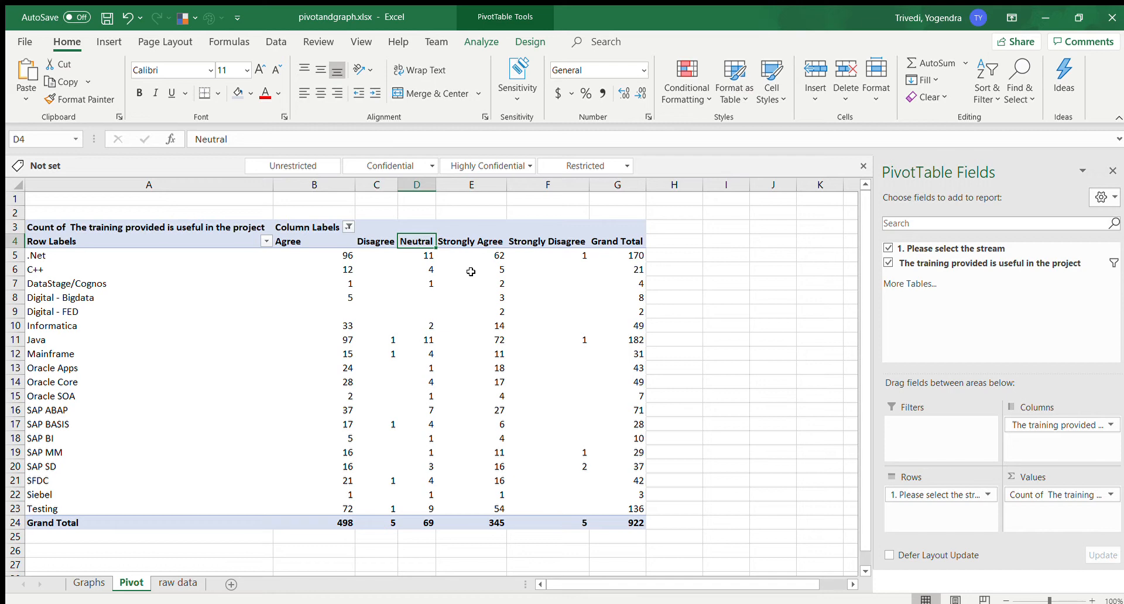
Step: Save the workbook and show the Graphs sheet with its summary tables
left_click(105, 18)
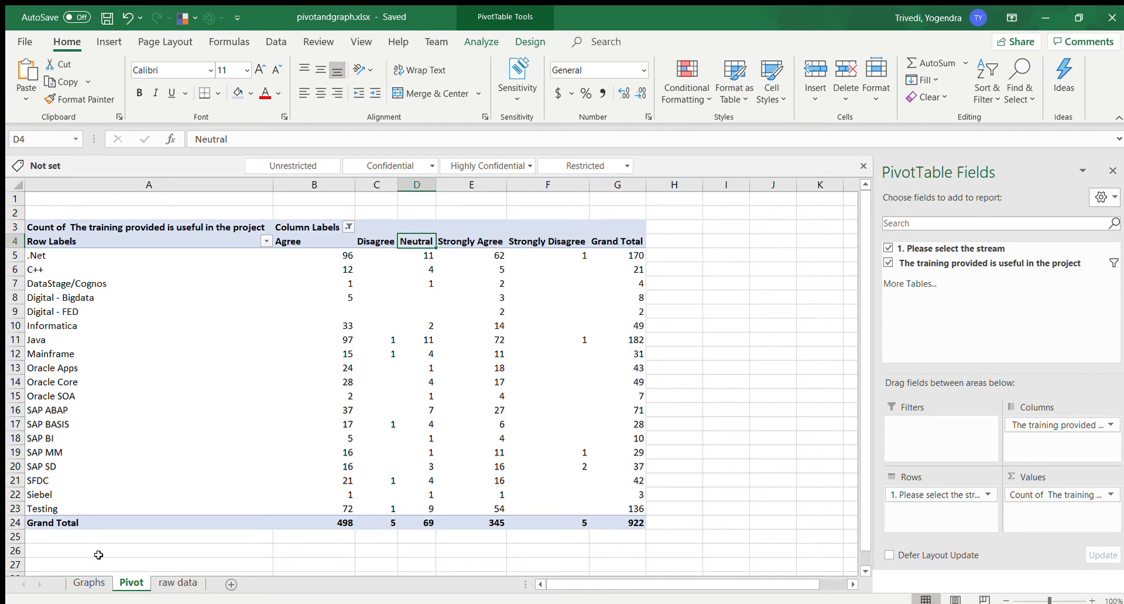
left_click(86, 582)
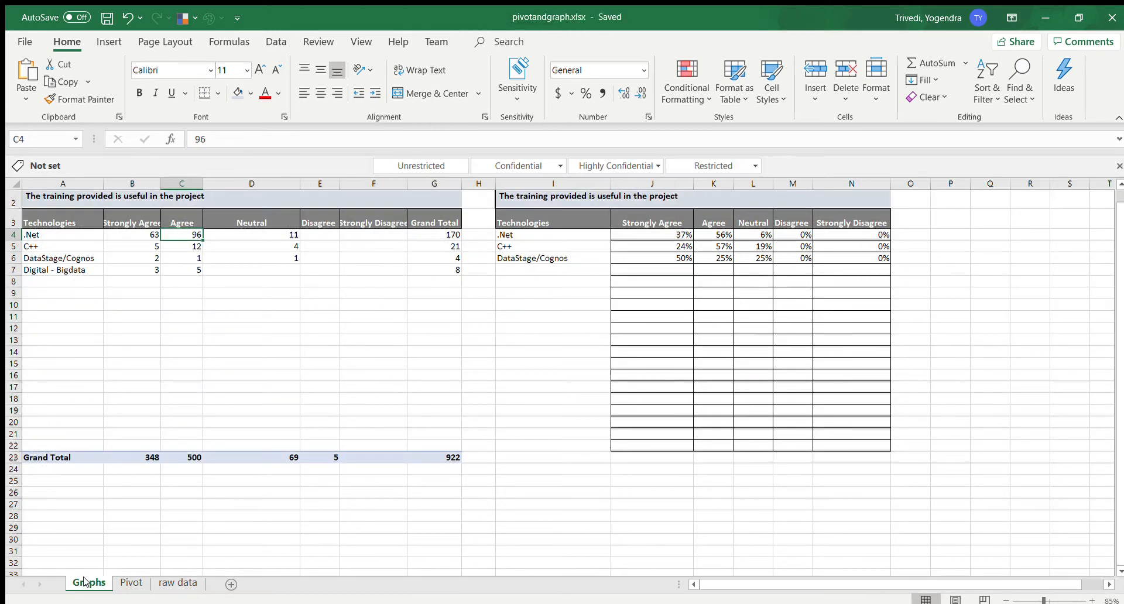
Step: Copy the pivot's row labels from .Net through Grand Total into the Technologies column of the Graphs sheet, starting at A4
left_click(130, 582)
left_click_drag(56, 257, 231, 522)
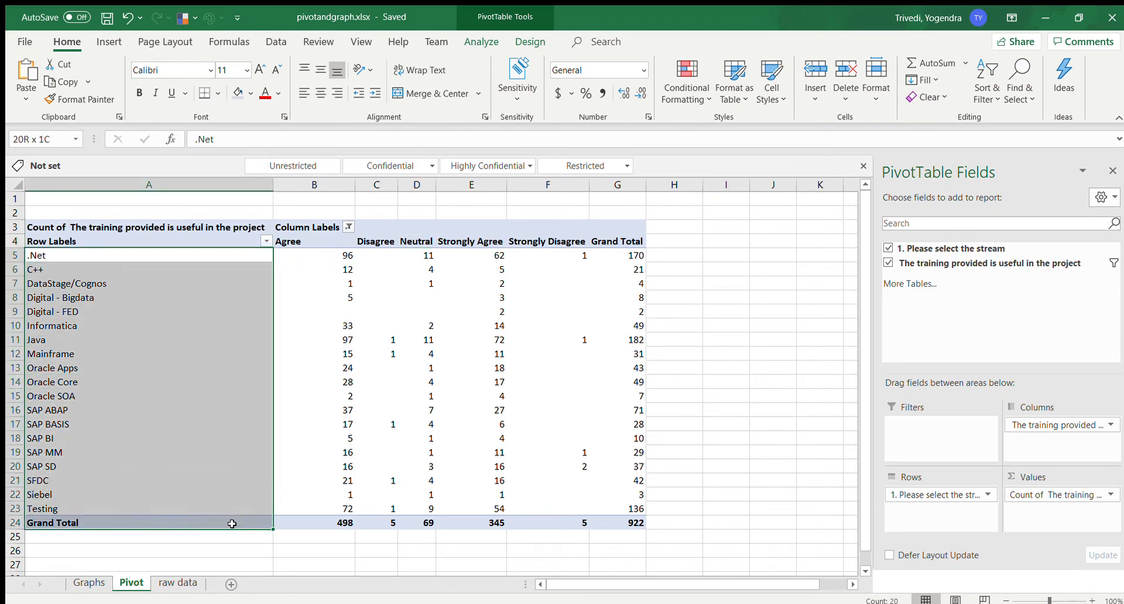
key("ctrl+c")
left_click(92, 583)
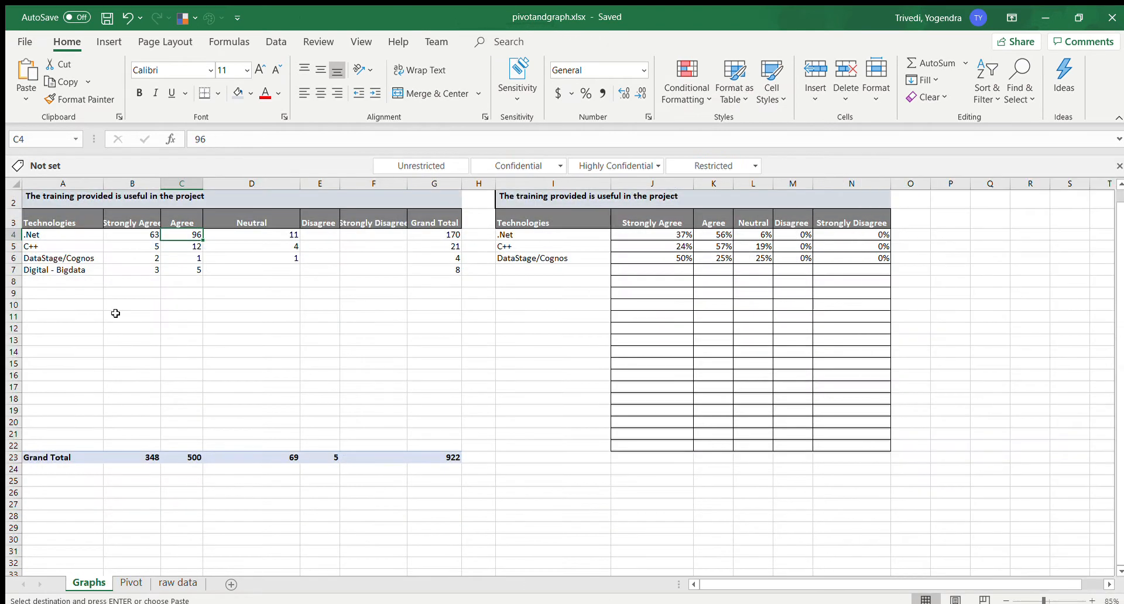
left_click(60, 238)
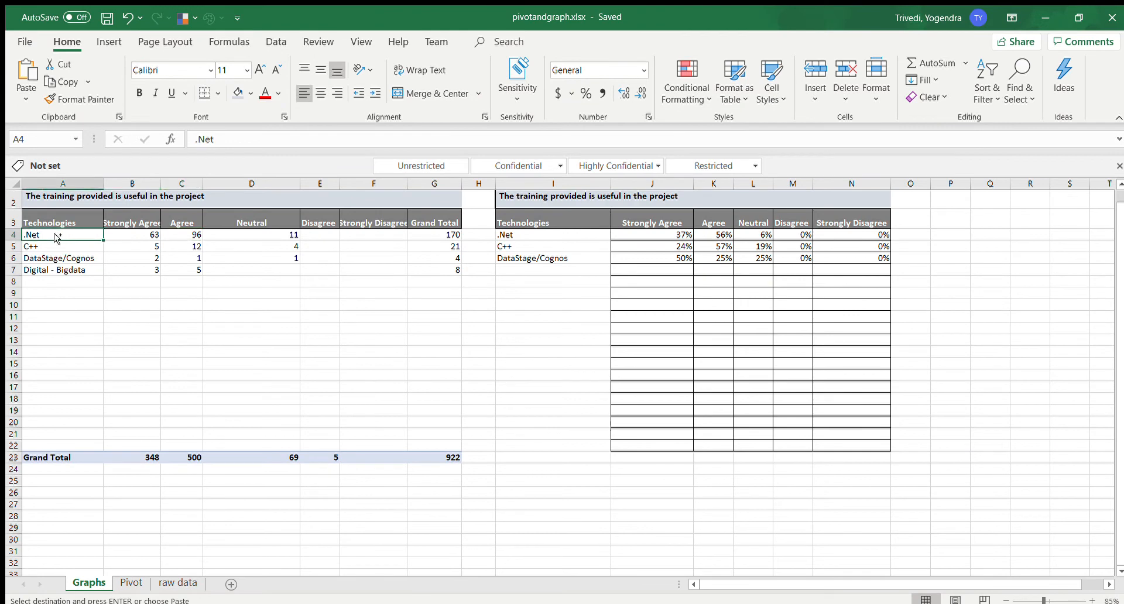
key("ctrl+v")
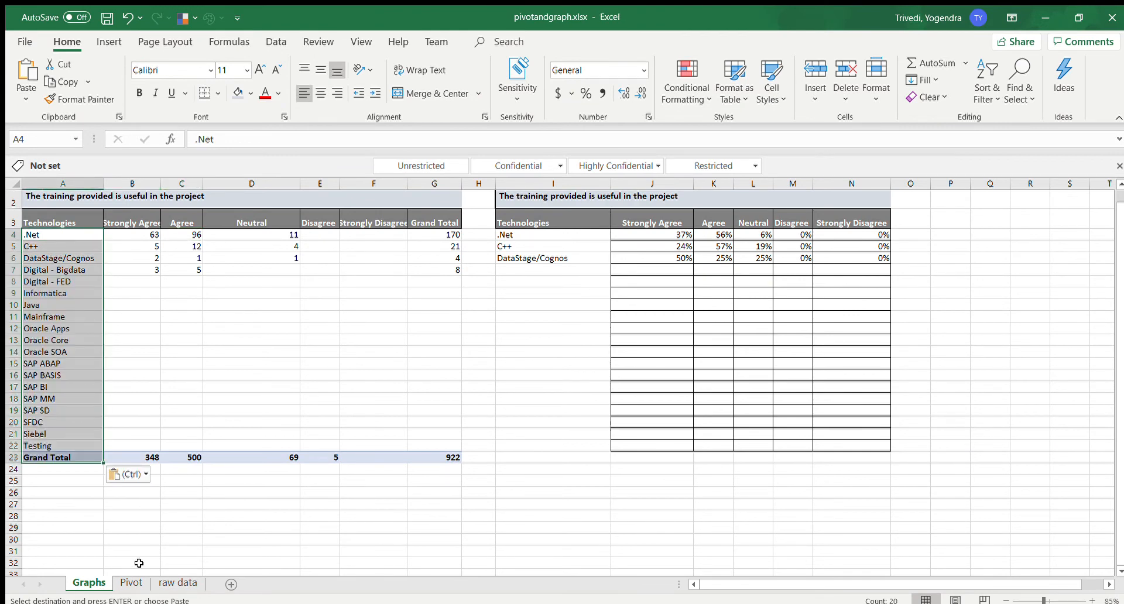
Step: Copy the pivot's Agree counts including the grand total into the Agree column of the Graphs sheet, starting at C4
left_click(131, 583)
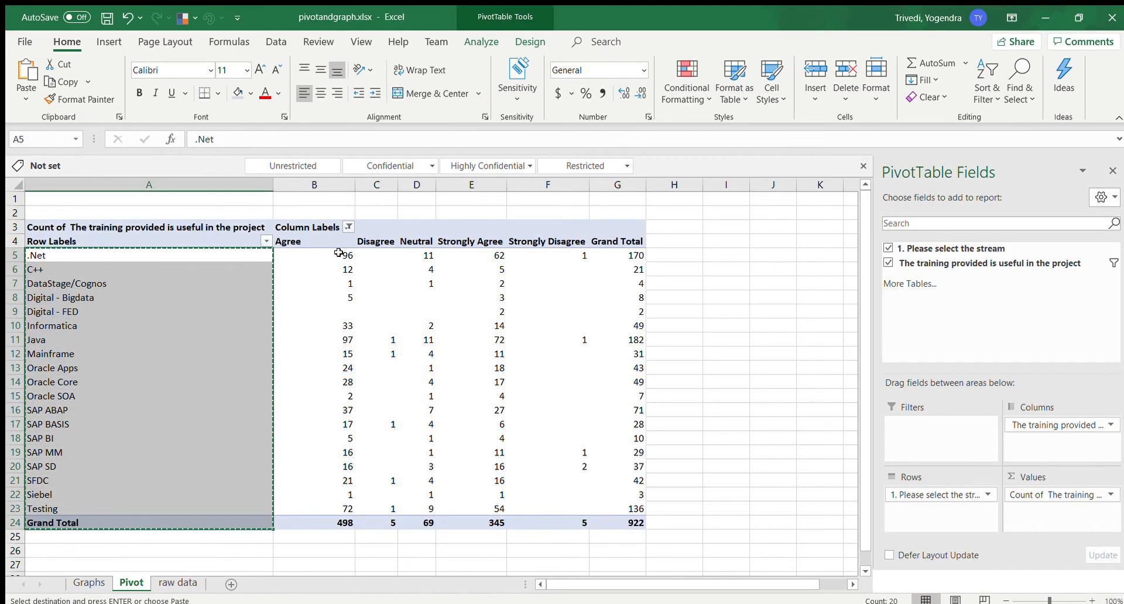
left_click_drag(343, 257, 343, 523)
key("ctrl+c")
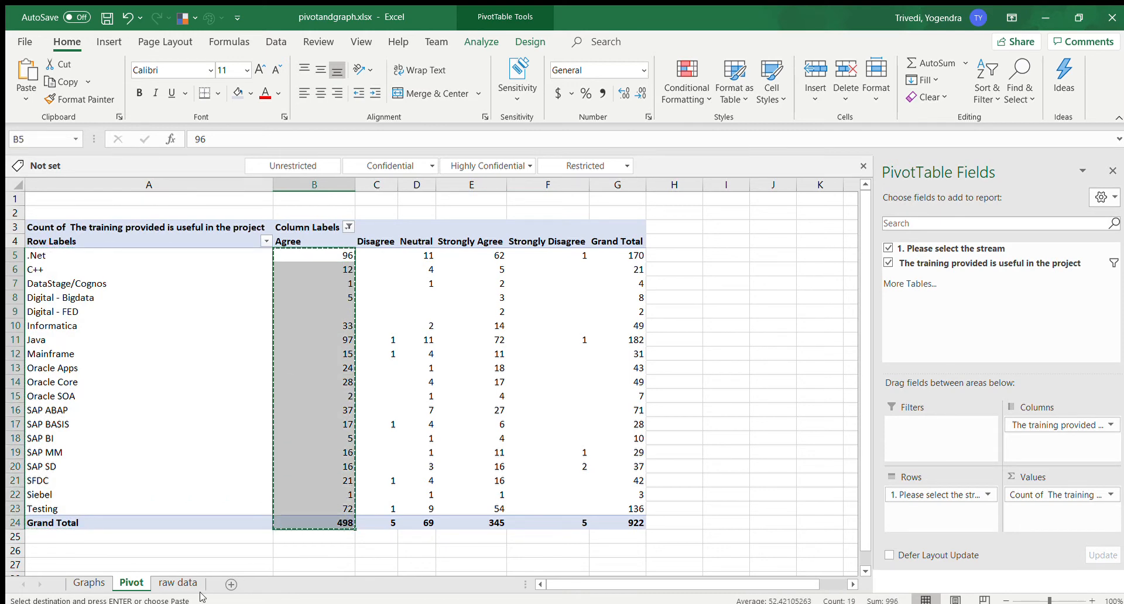
left_click(89, 582)
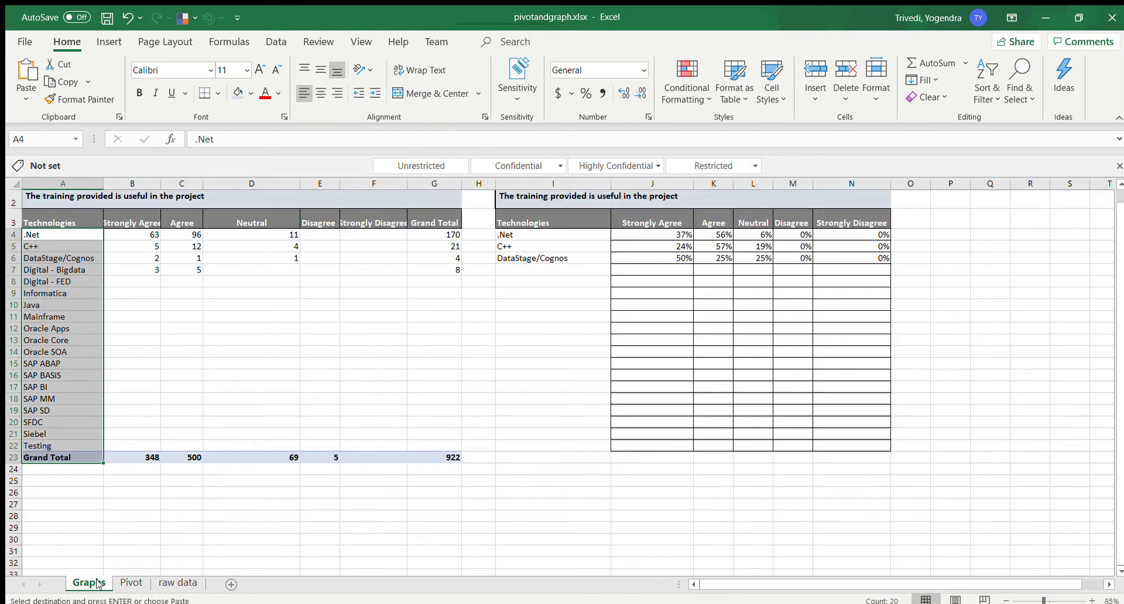
left_click(188, 235)
key("ctrl+v")
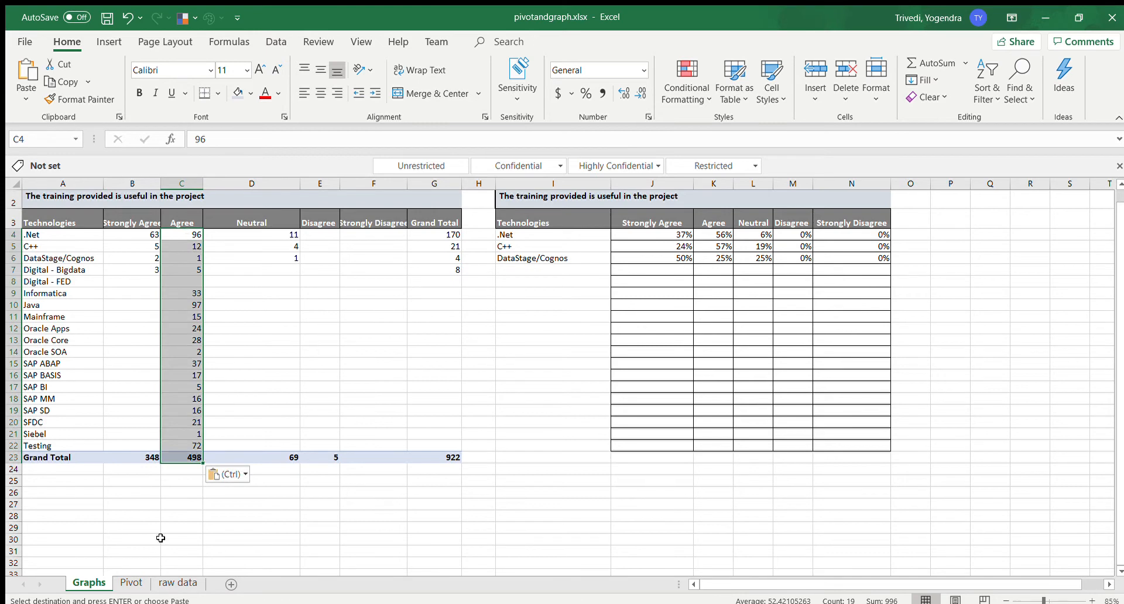
Step: Copy the pivot's Strongly Agree counts including the grand total into the Strongly Agree column of the Graphs sheet, starting at B4
left_click(131, 582)
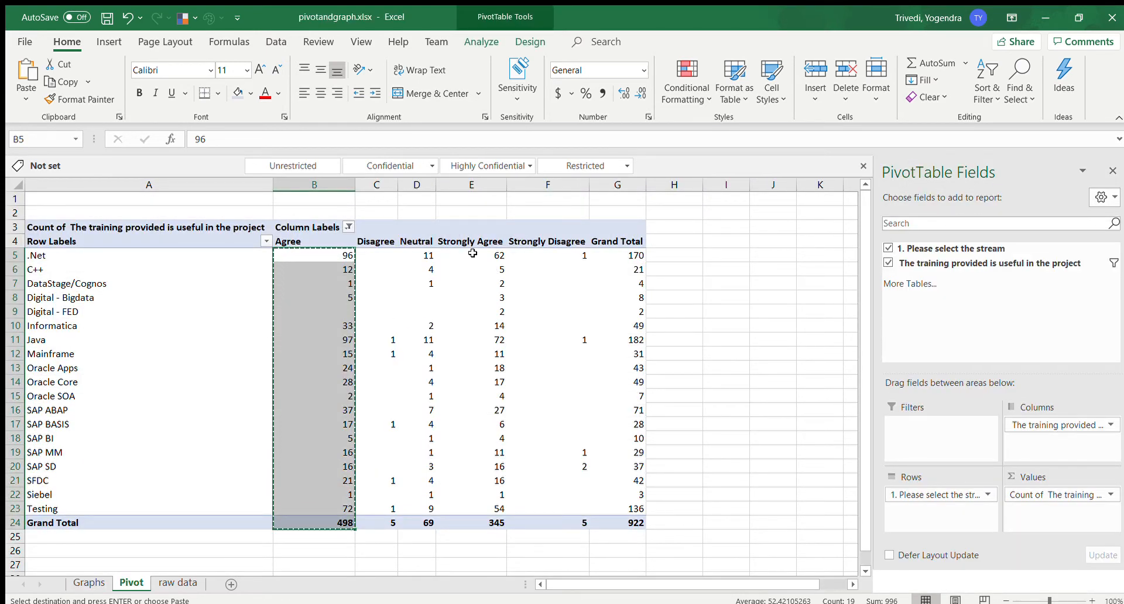
left_click(89, 581)
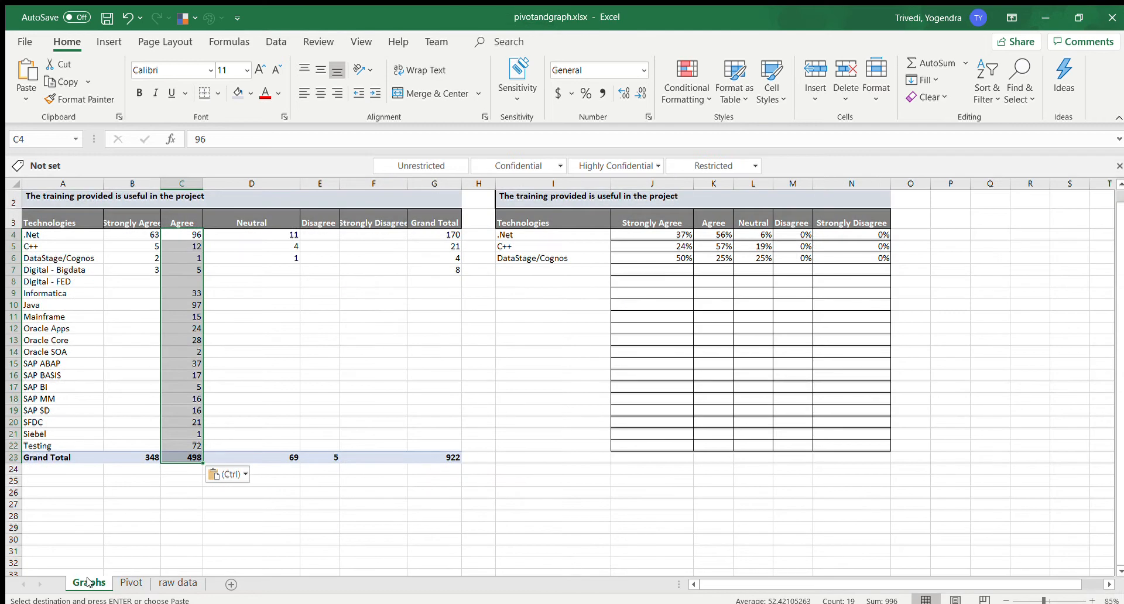
left_click(131, 582)
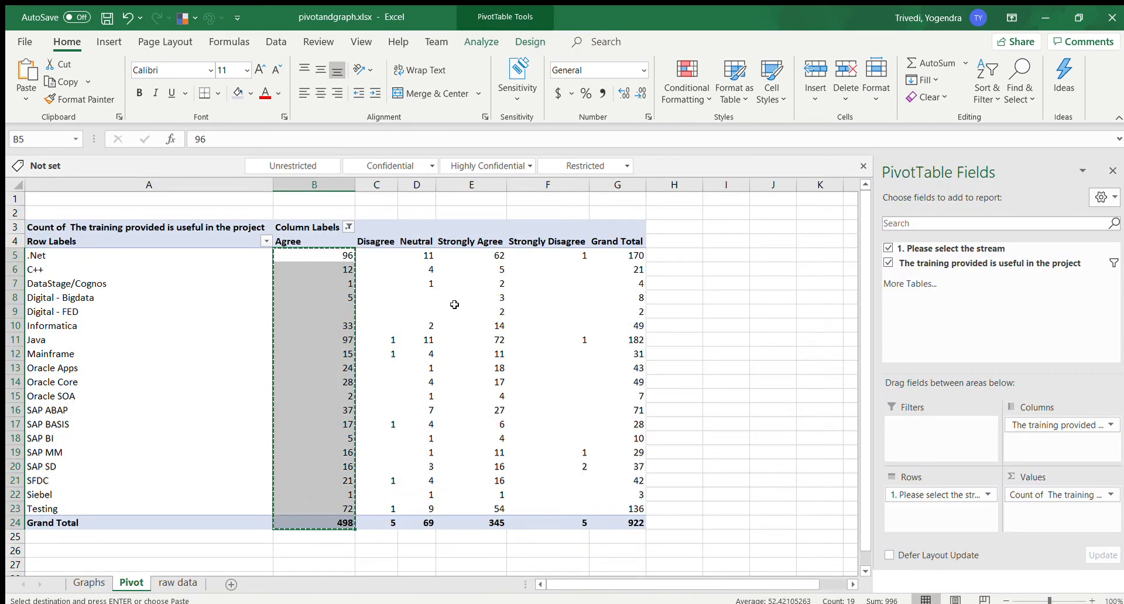
left_click_drag(496, 256, 495, 521)
key("ctrl+c")
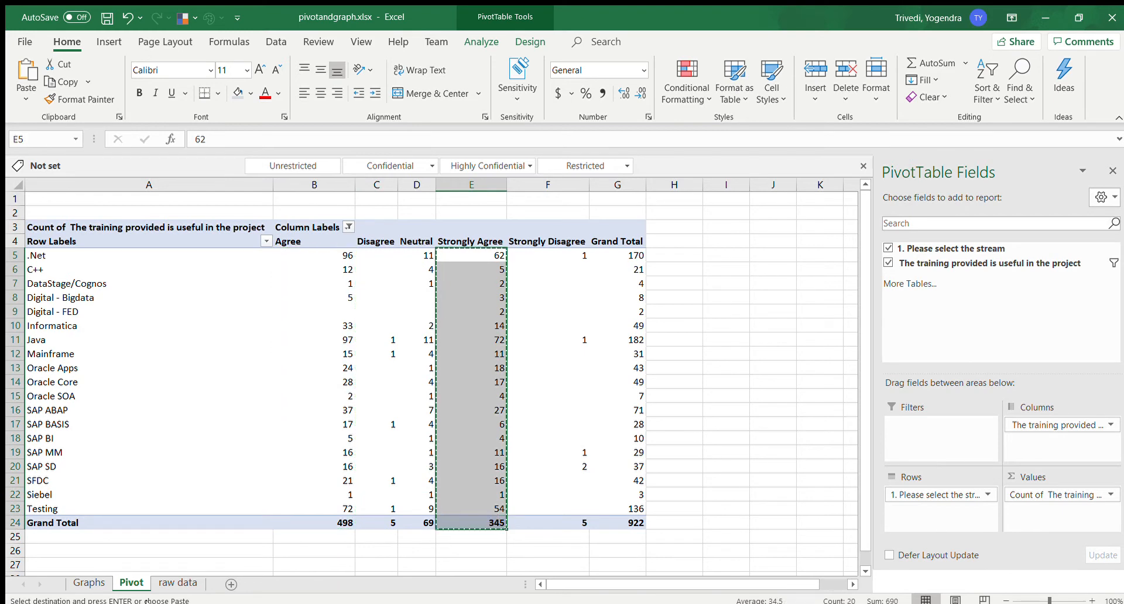
left_click(88, 583)
left_click_drag(146, 236, 152, 466)
left_click(131, 420)
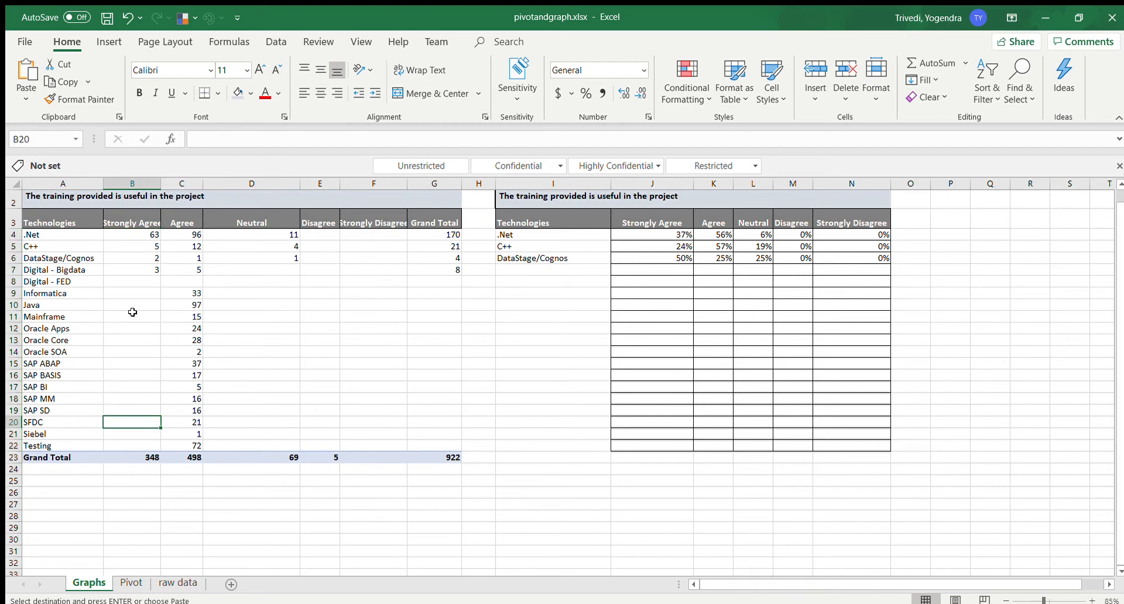
left_click_drag(132, 234, 147, 453)
key("ctrl+v")
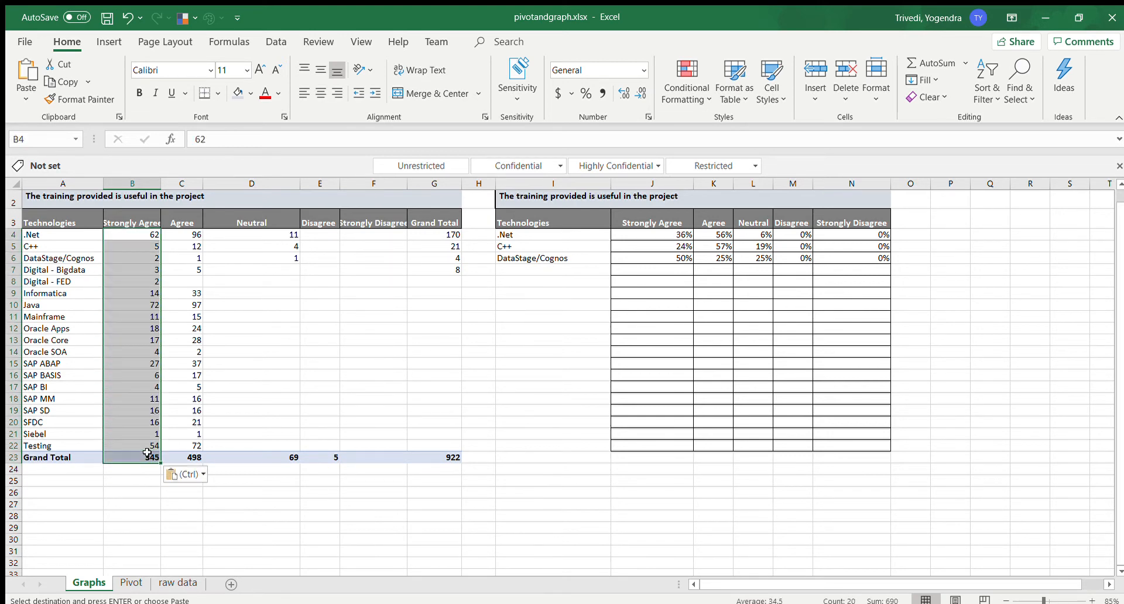
Step: Copy the pivot's Neutral counts including the grand total into the Neutral column of the Graphs sheet, starting at D4
left_click(132, 583)
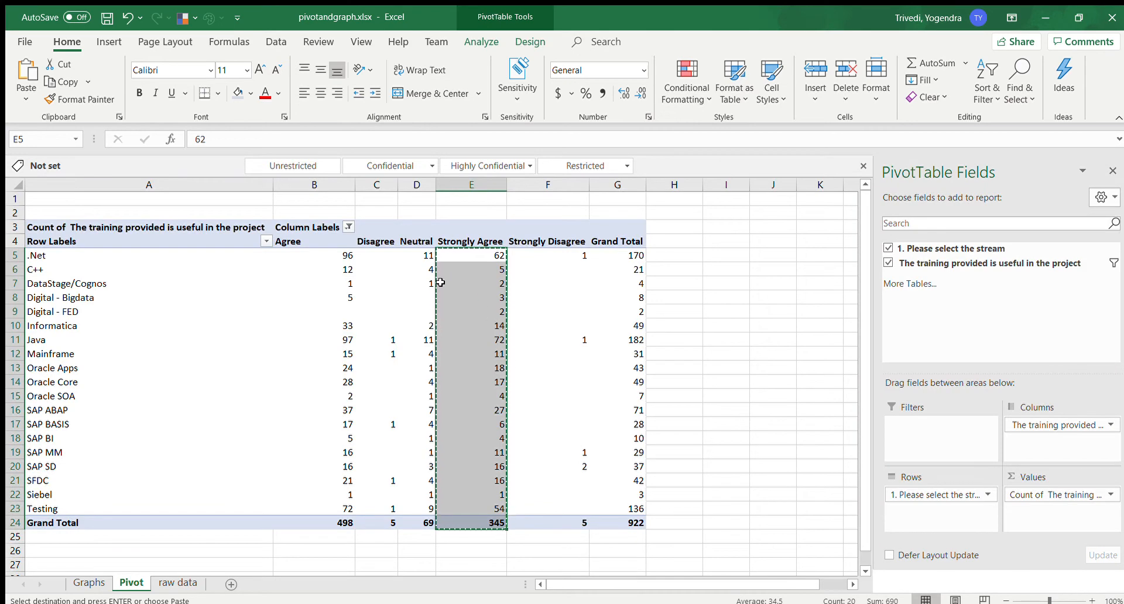
left_click_drag(425, 258, 429, 520)
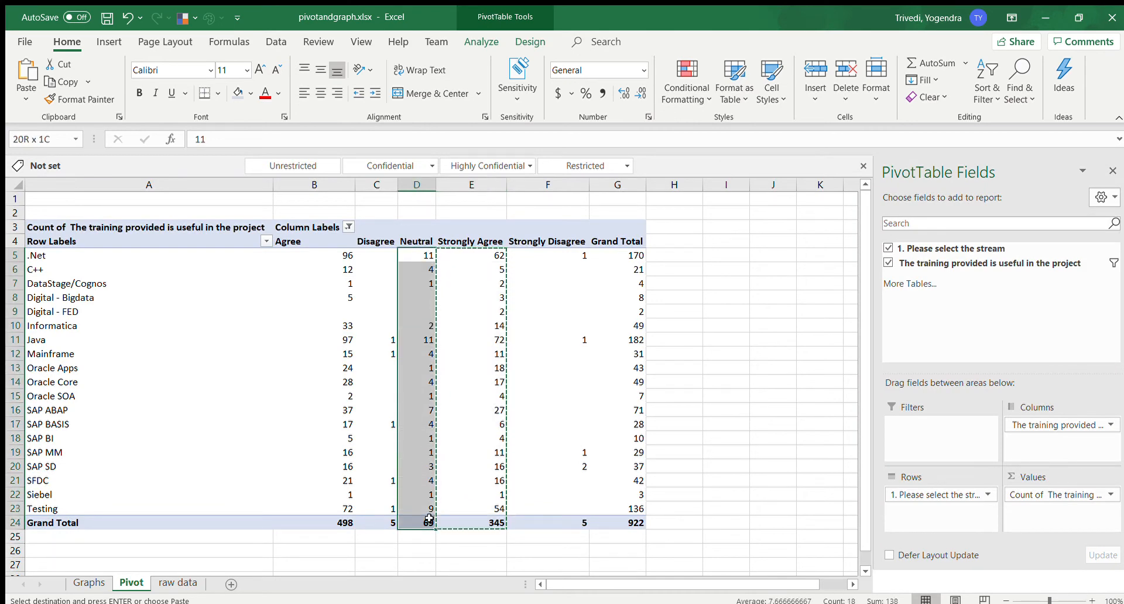
key("ctrl+c")
left_click(89, 582)
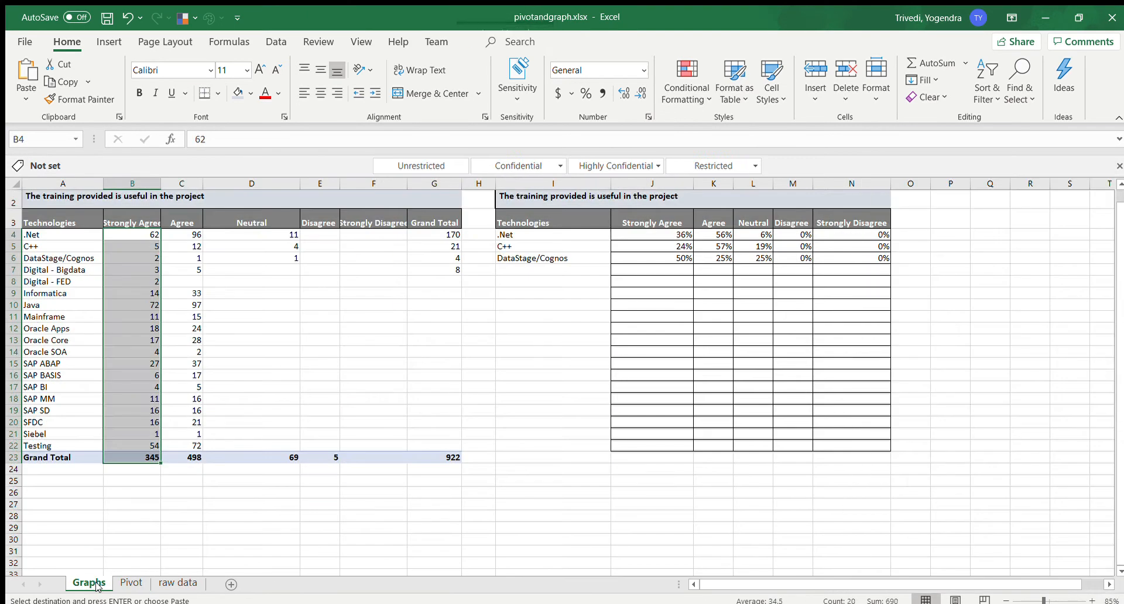
left_click_drag(274, 235, 294, 455)
key("ctrl+v")
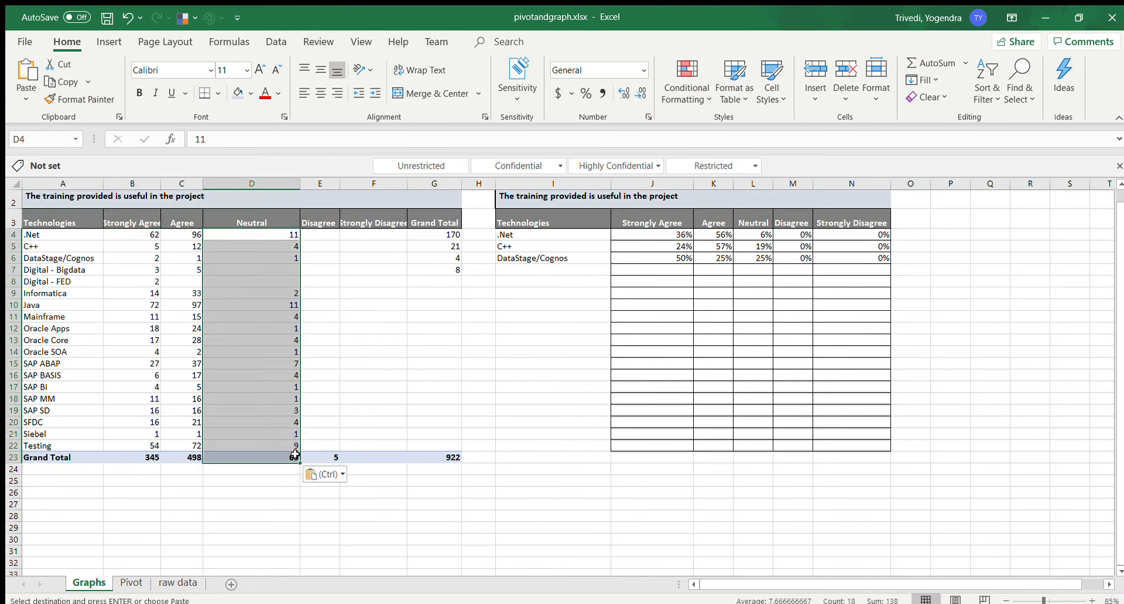
Step: Copy the pivot's Disagree counts including the grand total into the Disagree column of the Graphs sheet, starting at E4
left_click(131, 583)
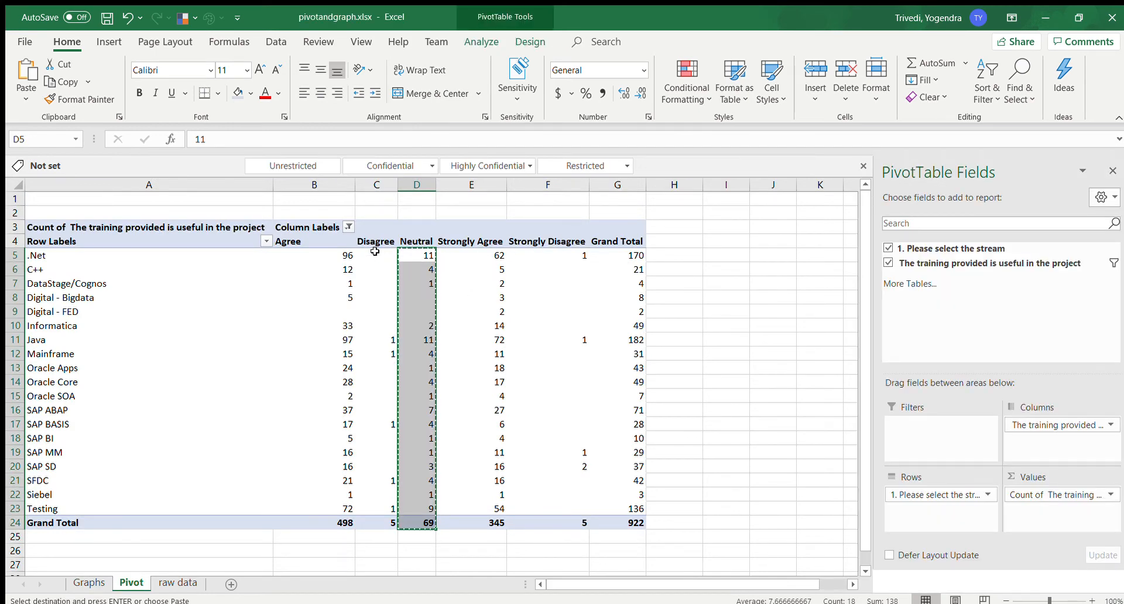
left_click_drag(379, 255, 377, 523)
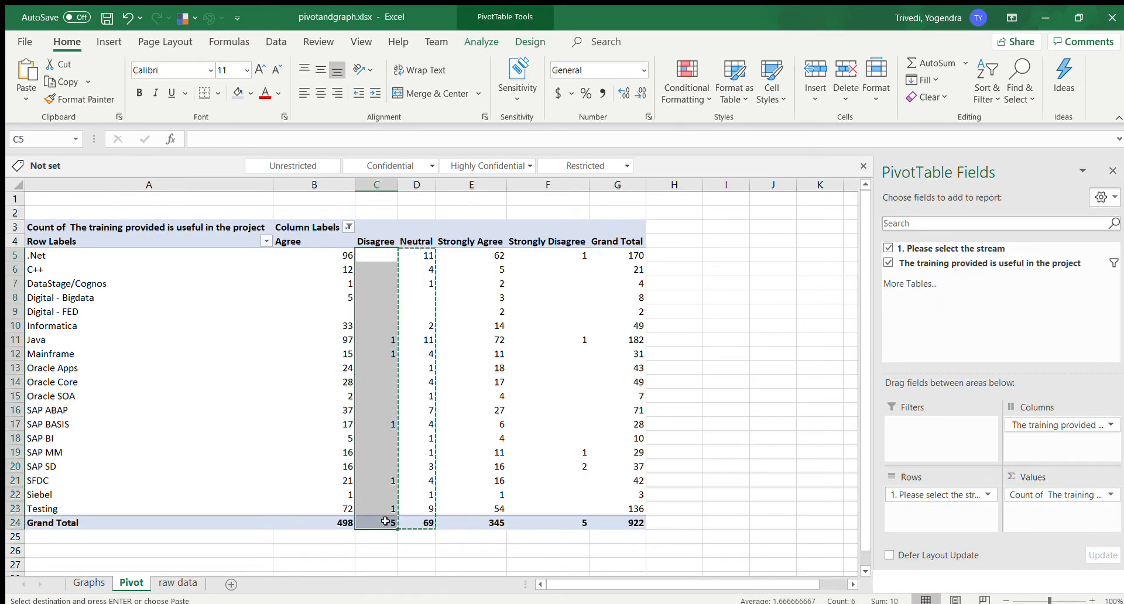
key("ctrl+c")
left_click(89, 582)
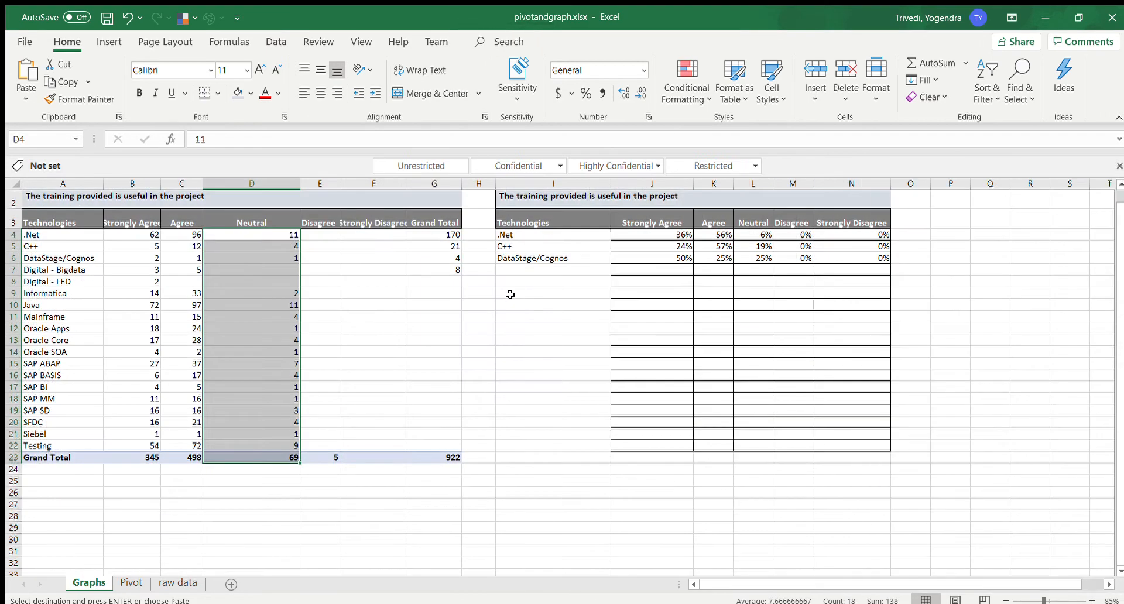
left_click_drag(322, 234, 326, 458)
key("ctrl+v")
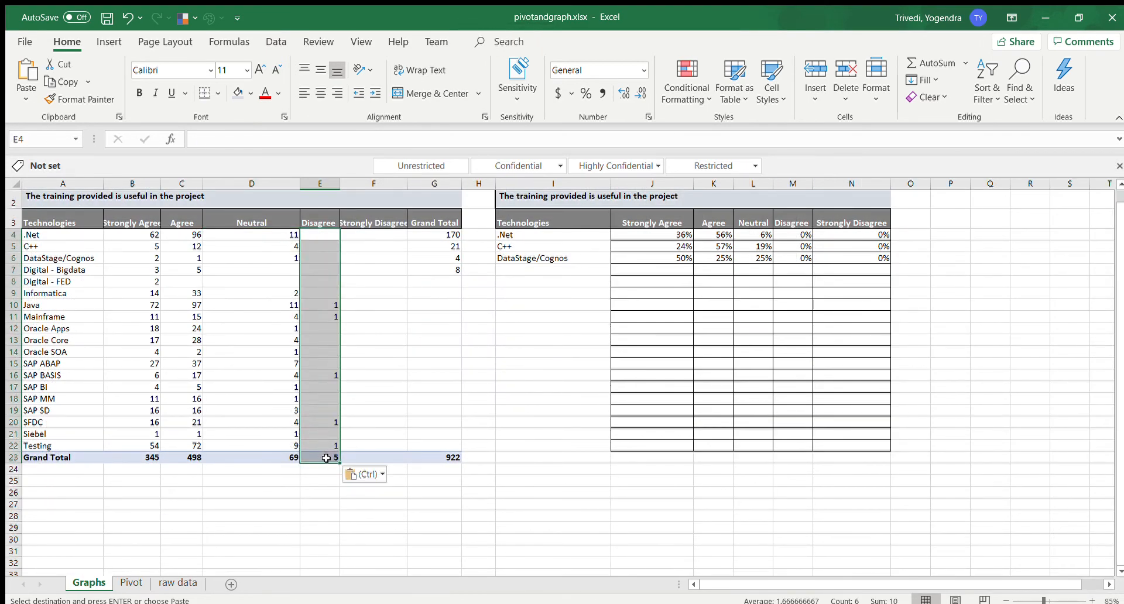
Step: Copy the pivot's Strongly Disagree counts including the grand total into the Strongly Disagree column of the Graphs sheet, starting at F4
left_click(131, 582)
left_click(496, 255)
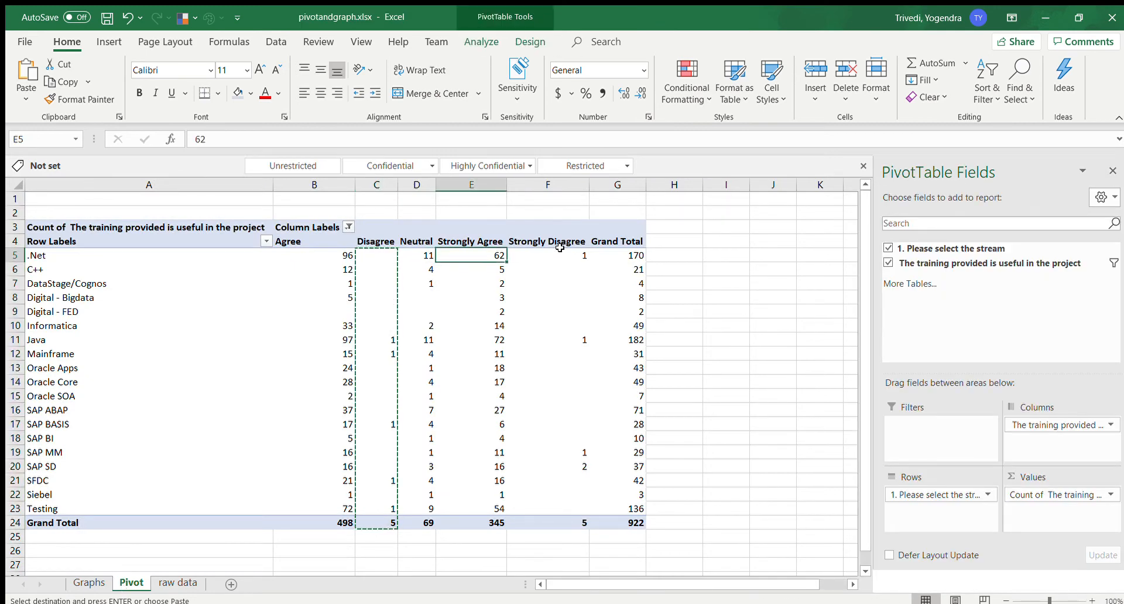
left_click_drag(570, 251, 574, 524)
key("ctrl+c")
left_click(89, 583)
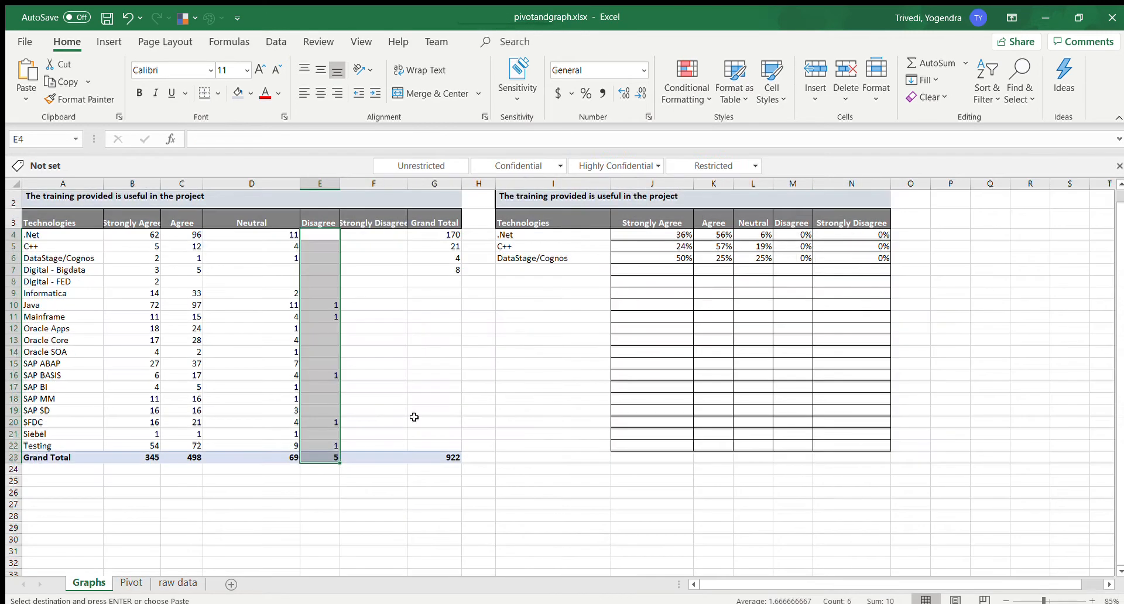
left_click_drag(380, 233, 389, 466)
key("ctrl+v")
Step: Copy the pivot's Grand Total column from .Net through the overall total into the Grand Total column of the Graphs sheet, starting at G4
left_click(131, 582)
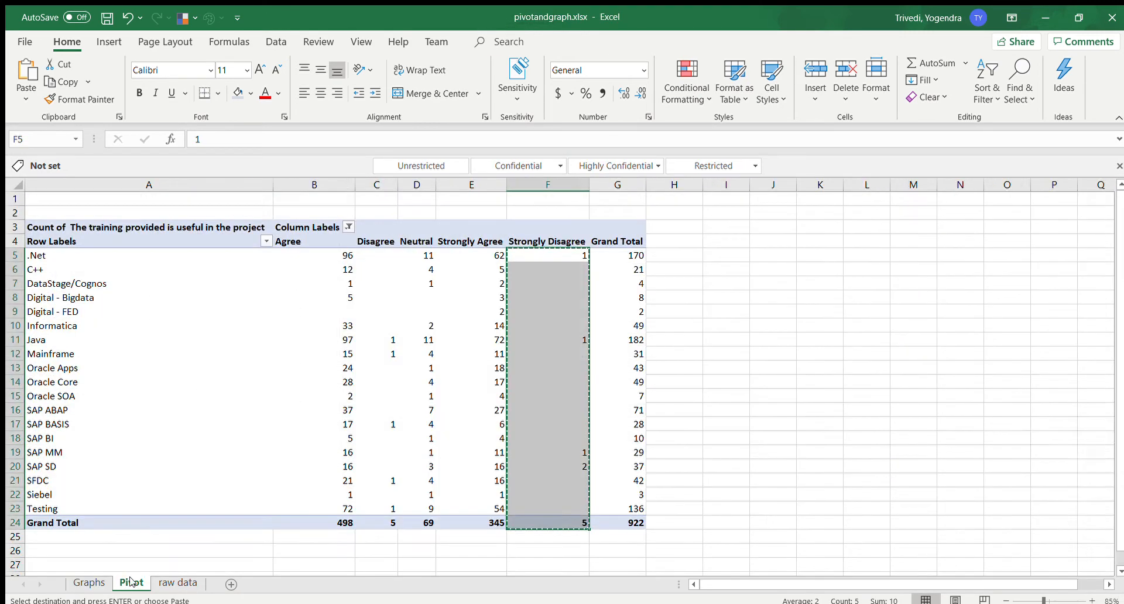
left_click_drag(620, 252, 639, 525)
key("ctrl+c")
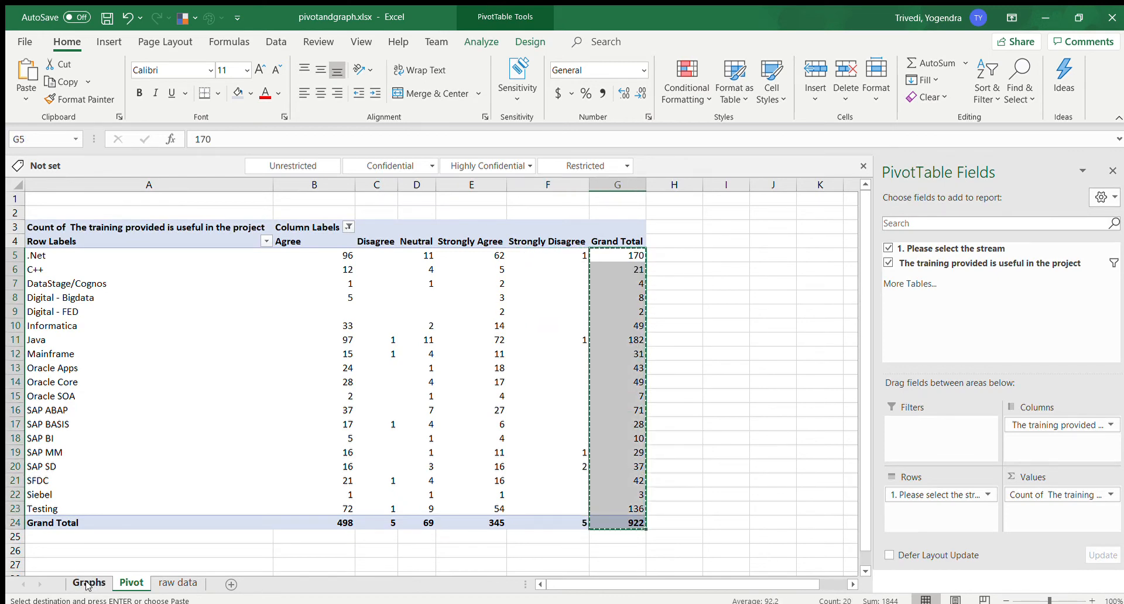
left_click(89, 583)
left_click_drag(439, 234, 445, 457)
key("ctrl+v")
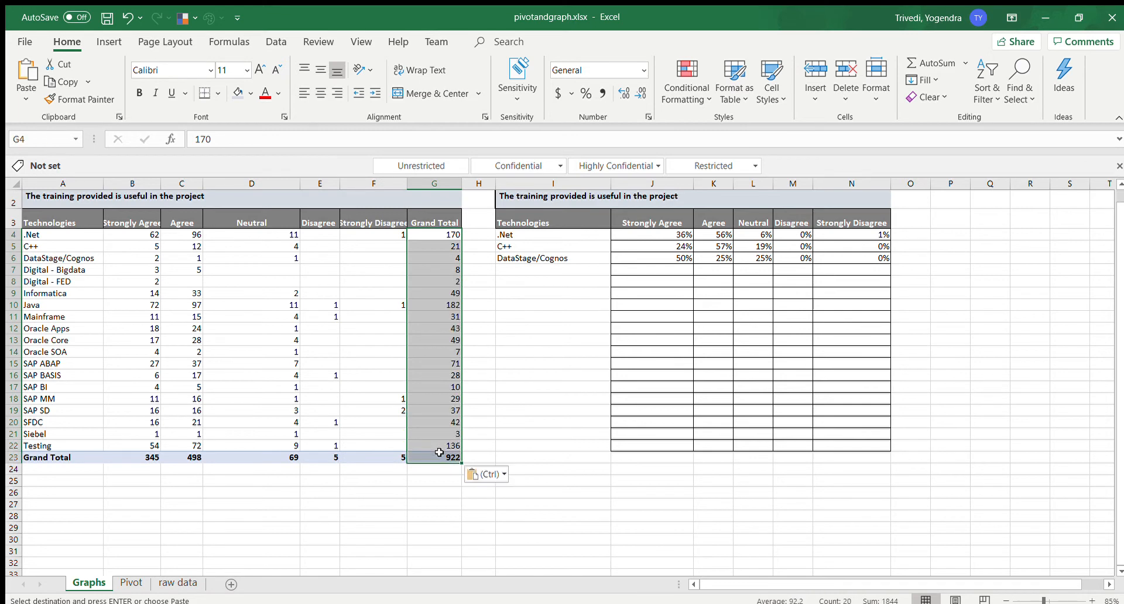
left_click(314, 504)
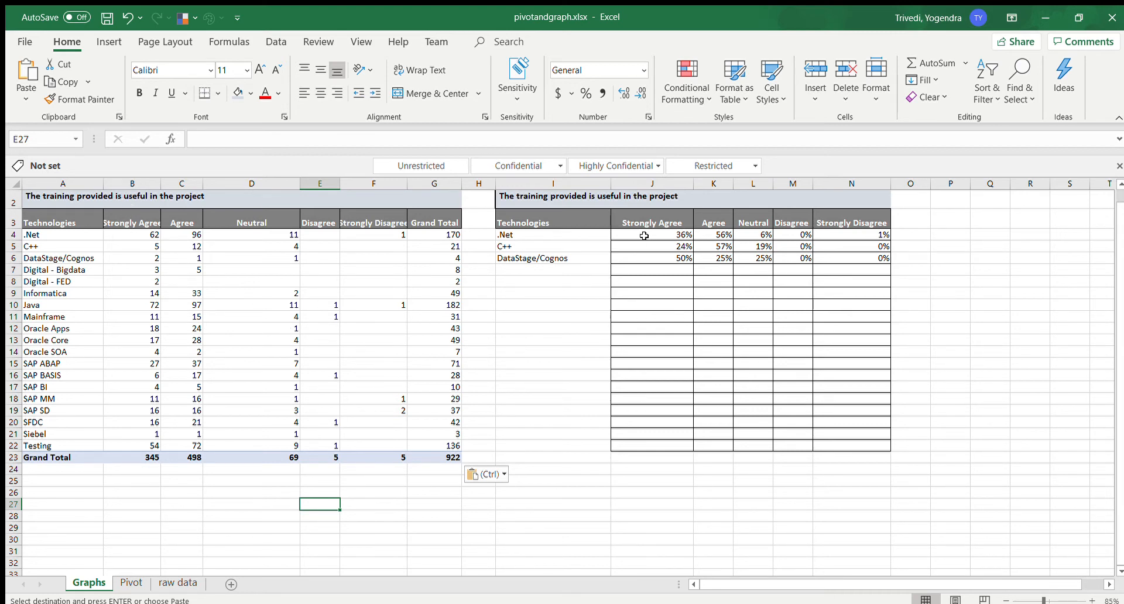
Step: Examine the .Net percentage formulas in J4 and K4 against the response counts in B4 and C4 and the total in G4
left_click(139, 237)
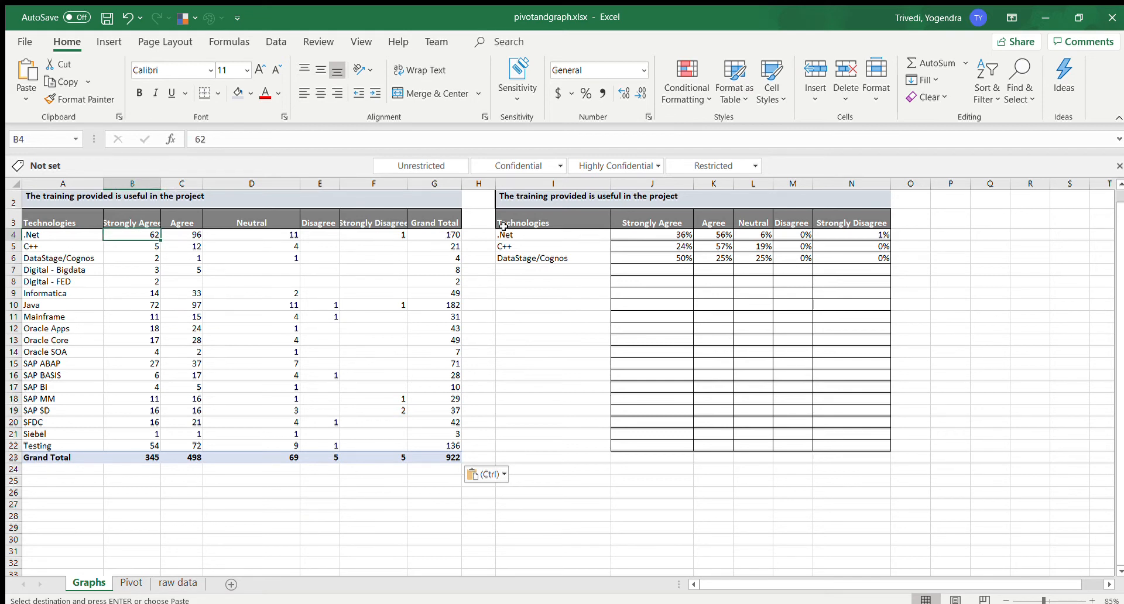
left_click(660, 236)
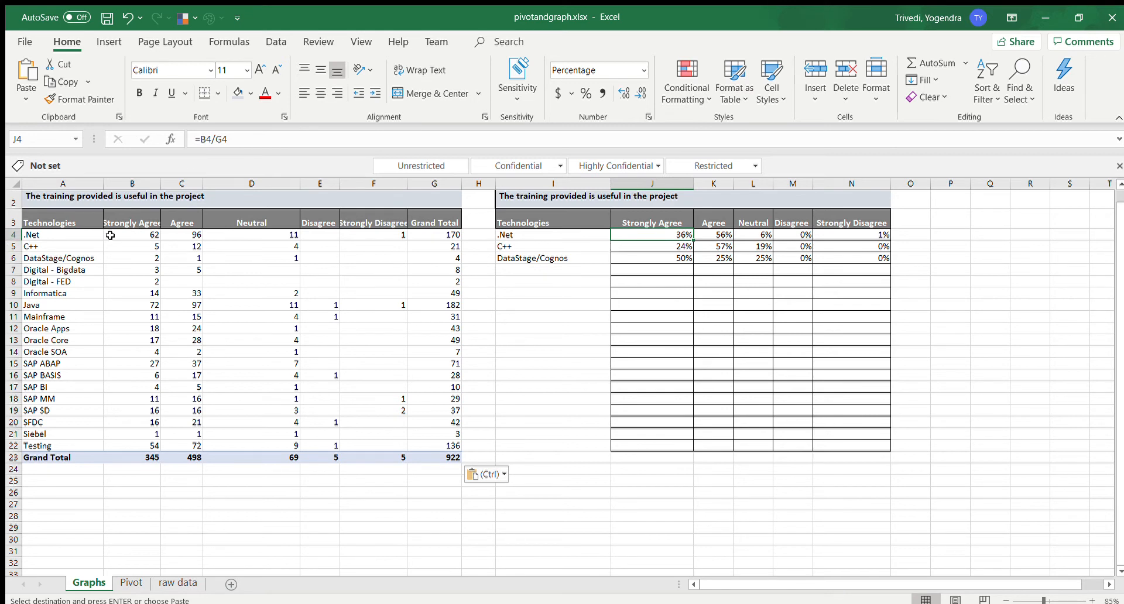
left_click(431, 234)
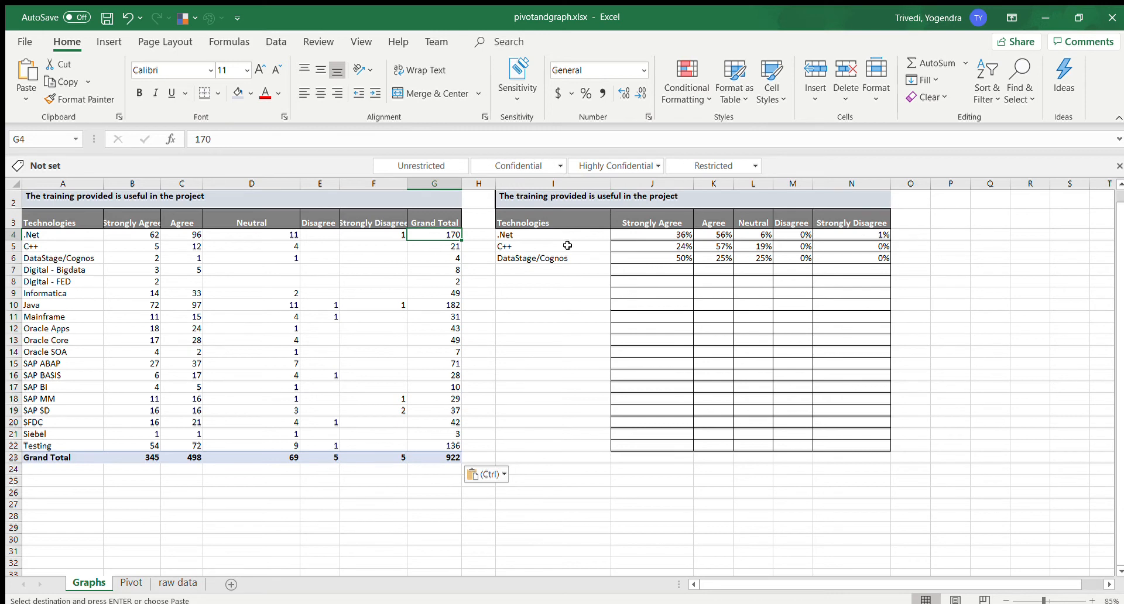
left_click(632, 237)
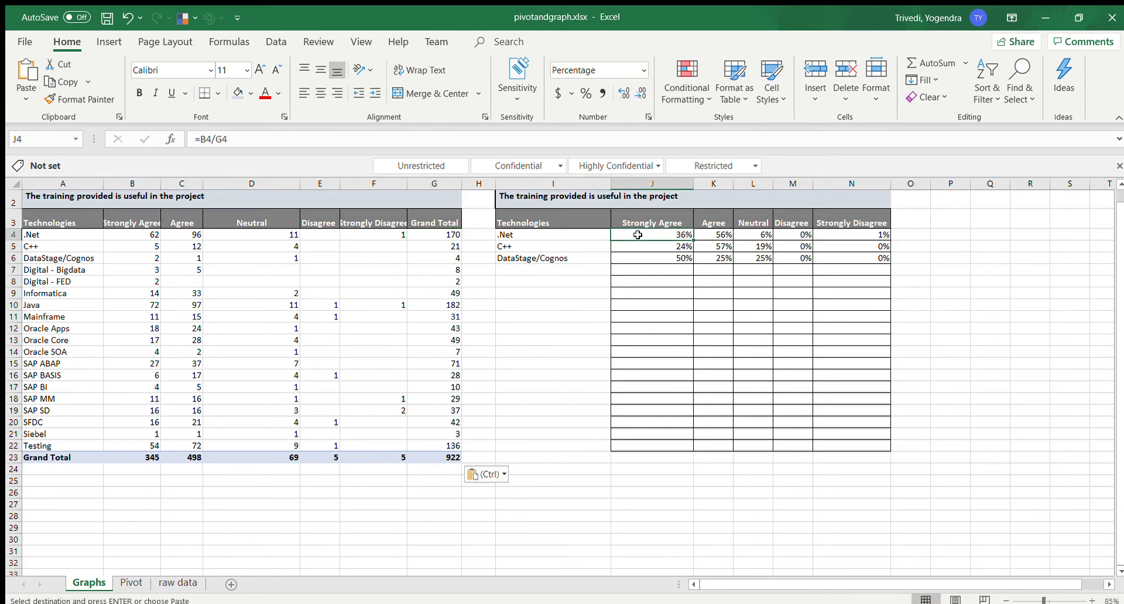
left_click(711, 239)
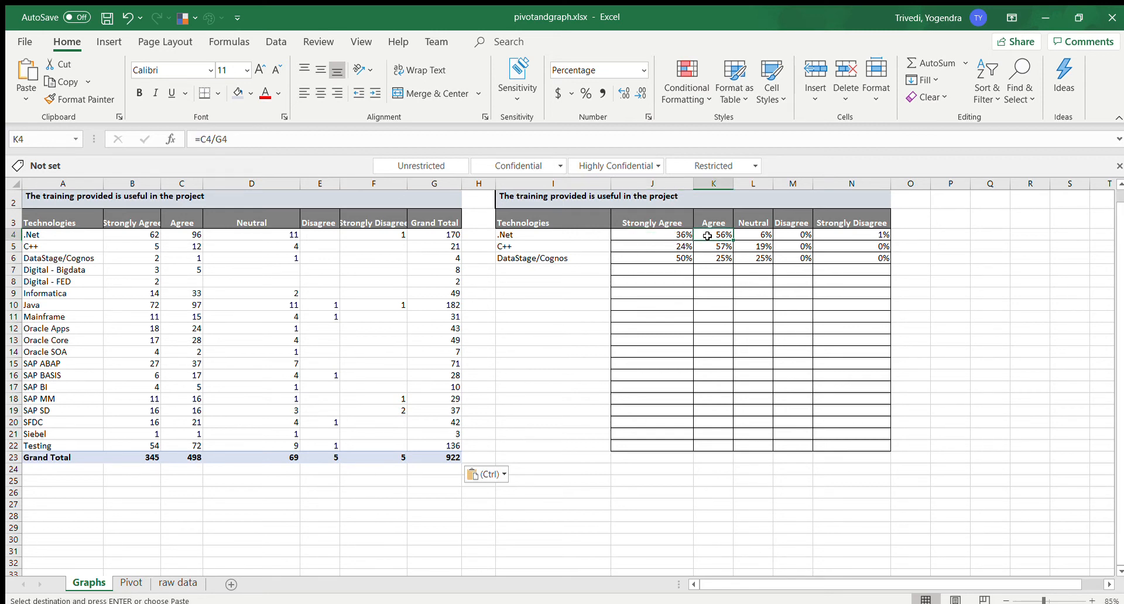
left_click(191, 235)
left_click(429, 235)
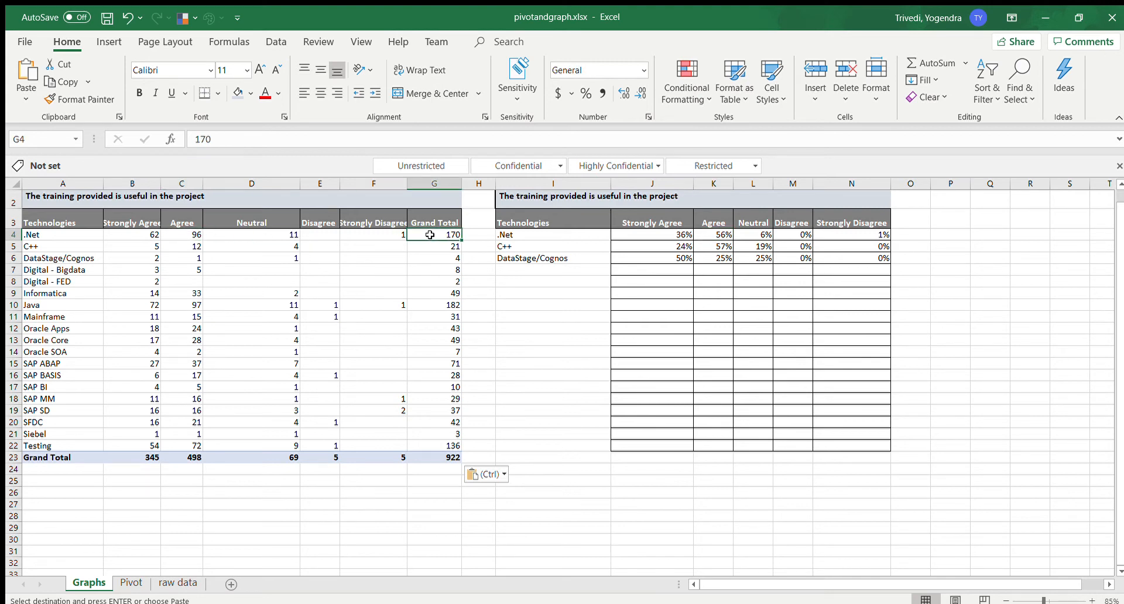
left_click(704, 234)
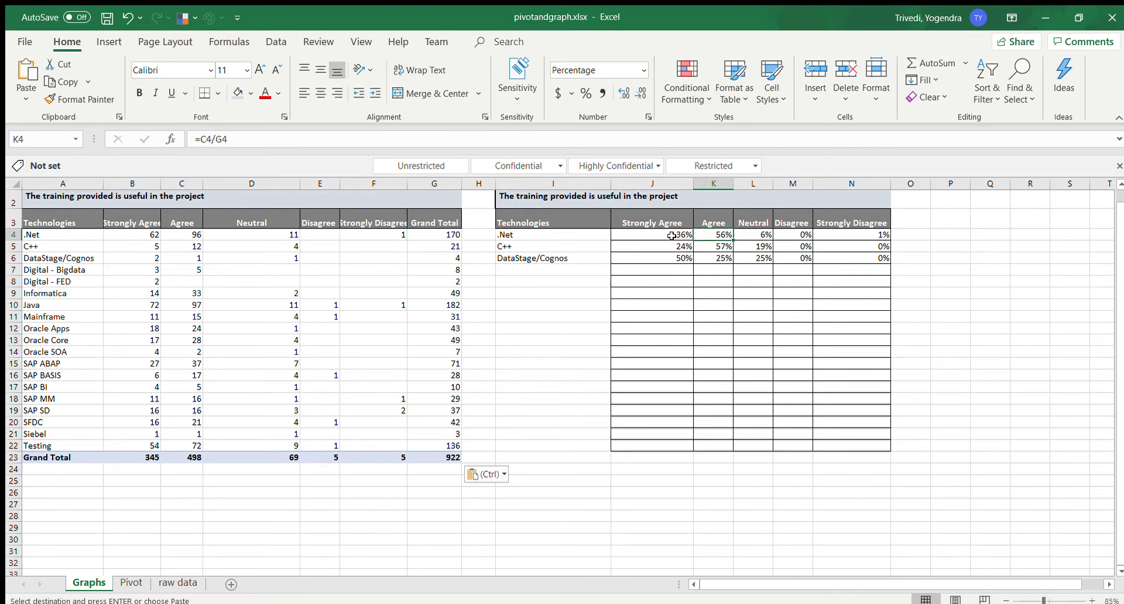
left_click_drag(671, 235, 714, 246)
Step: Copy the technology names from A4:A23 into the percentage table starting at I4, and delete the Grand Total label from I23
left_click_drag(64, 236, 46, 461)
key("ctrl+c")
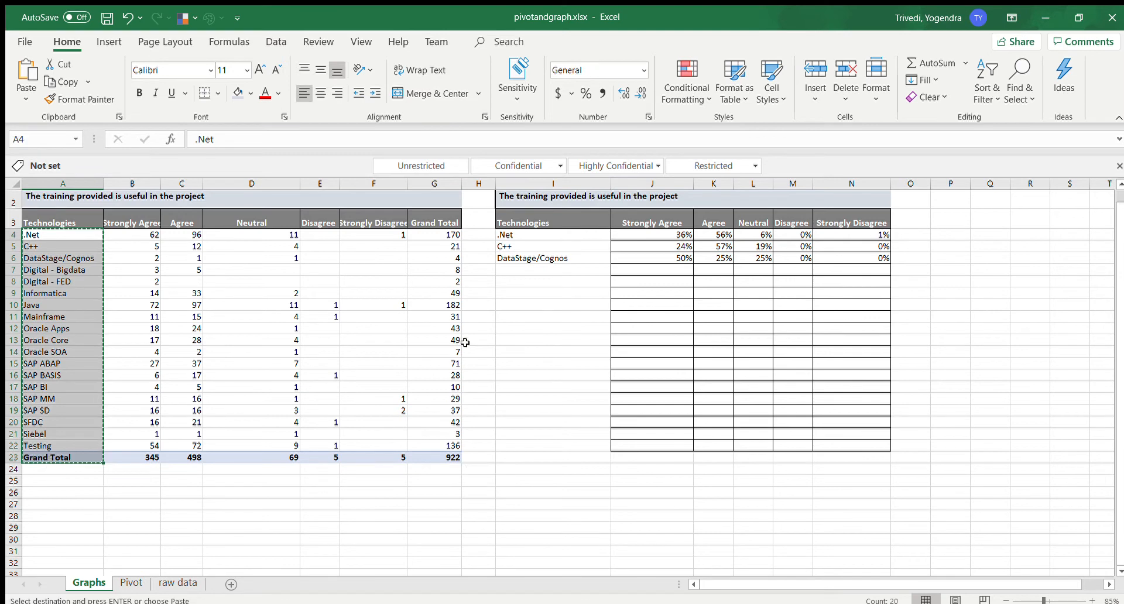
left_click_drag(509, 235, 545, 235)
key("ctrl+v")
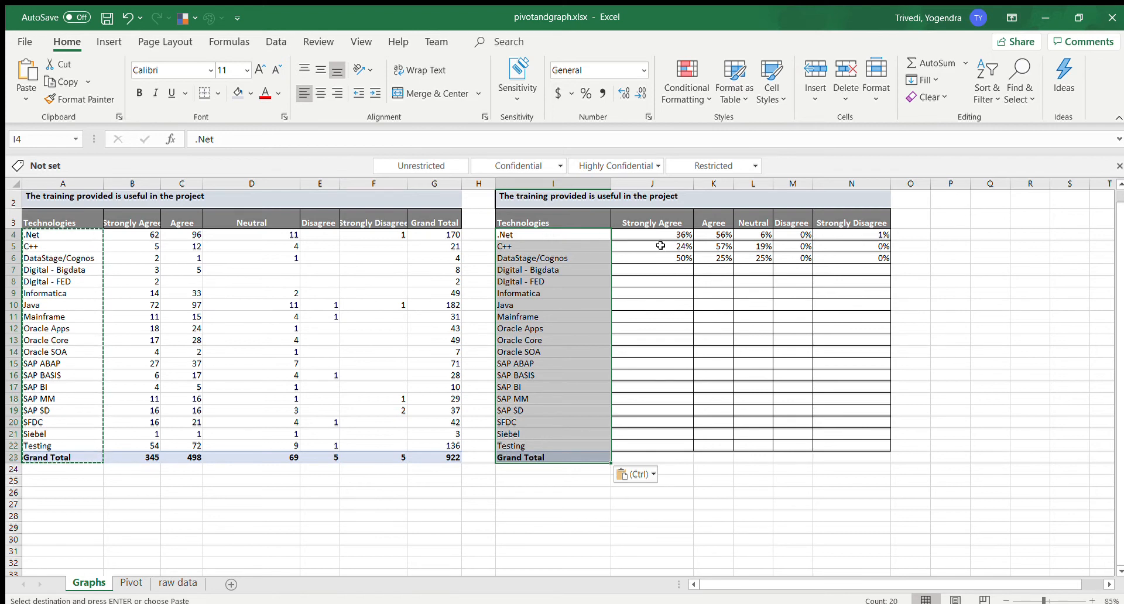
left_click(512, 457)
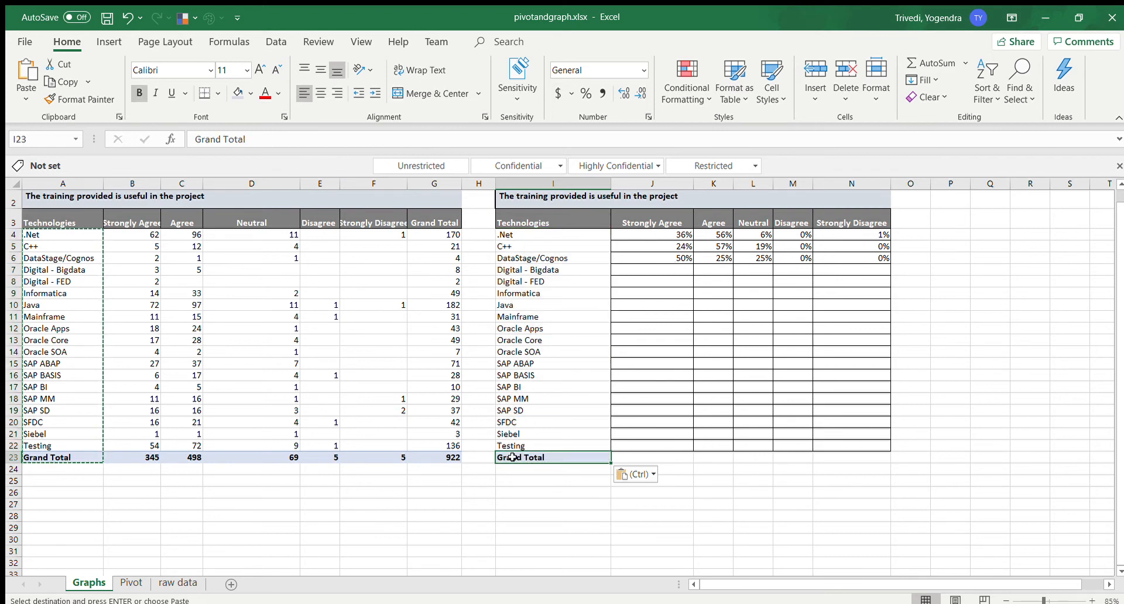
key("Delete")
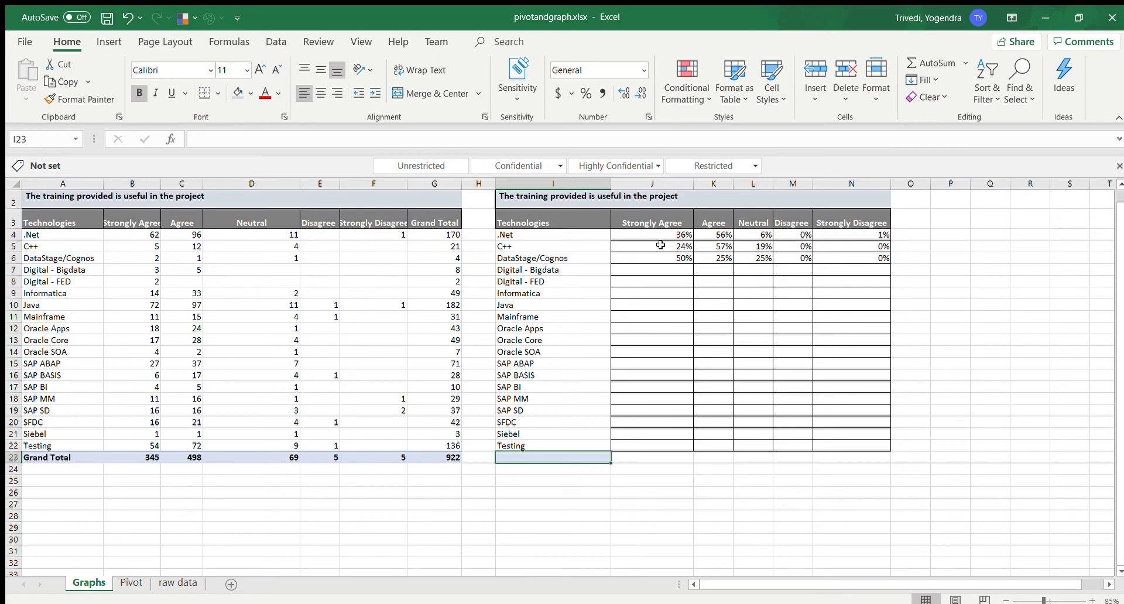
Step: Review the .Net row's percentage formulas and fill J4:N4 down through the Testing row in row 22
left_click_drag(651, 234, 881, 237)
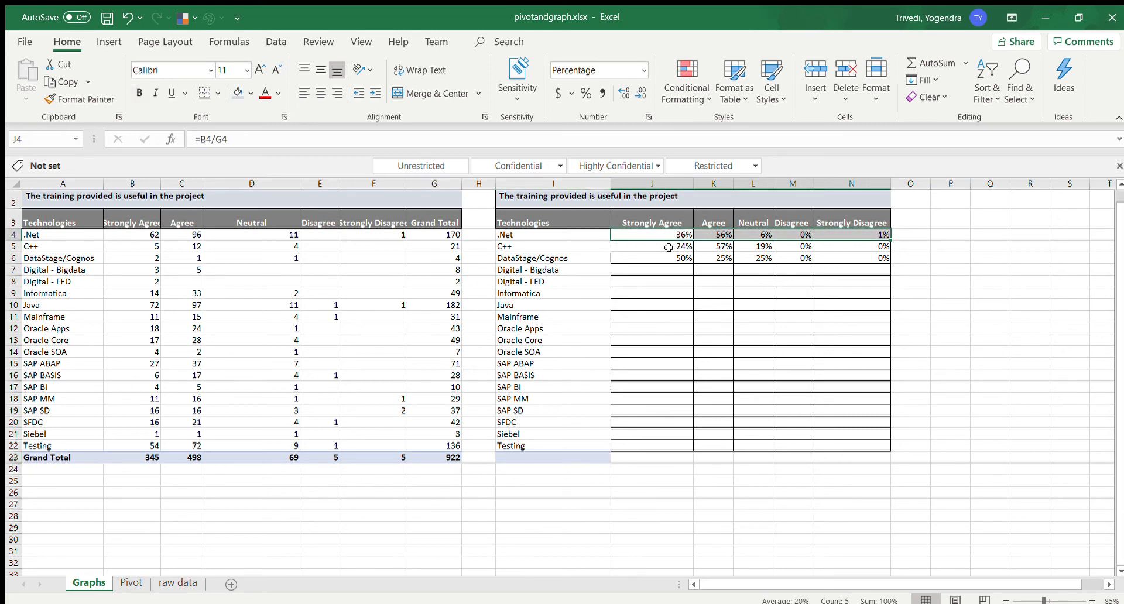
left_click(709, 234)
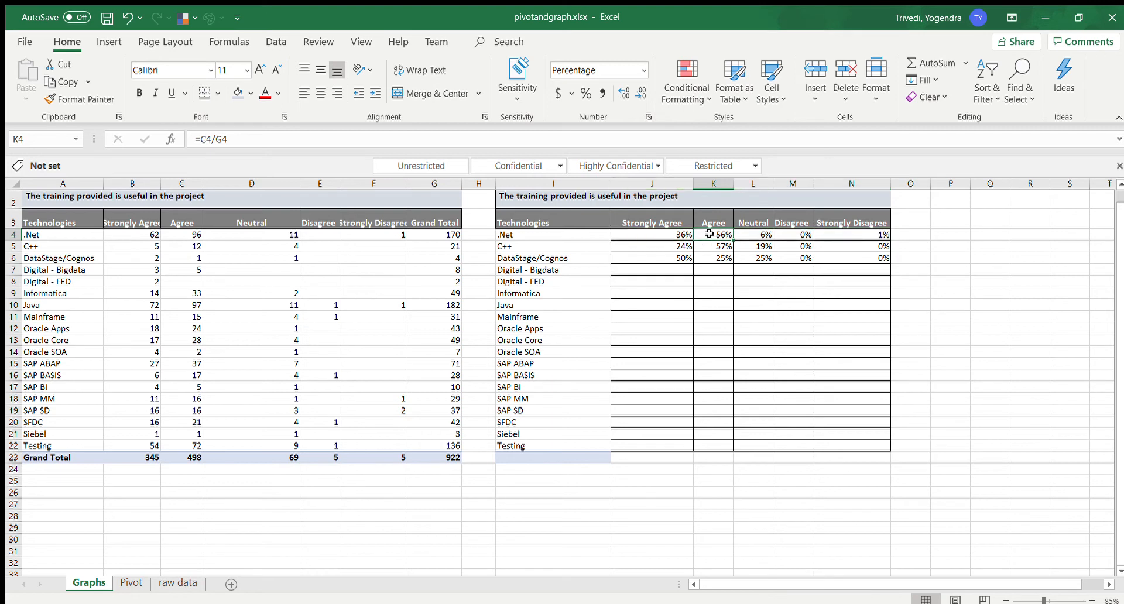
left_click(757, 235)
left_click(792, 234)
left_click(840, 234)
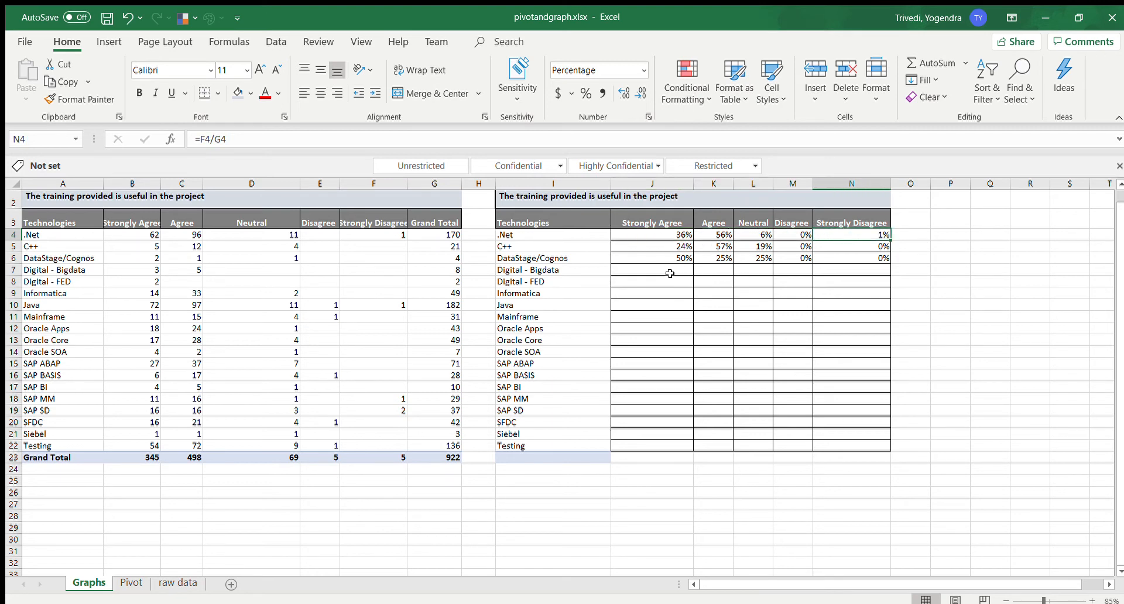
left_click_drag(670, 274, 827, 364)
left_click_drag(687, 236, 889, 448)
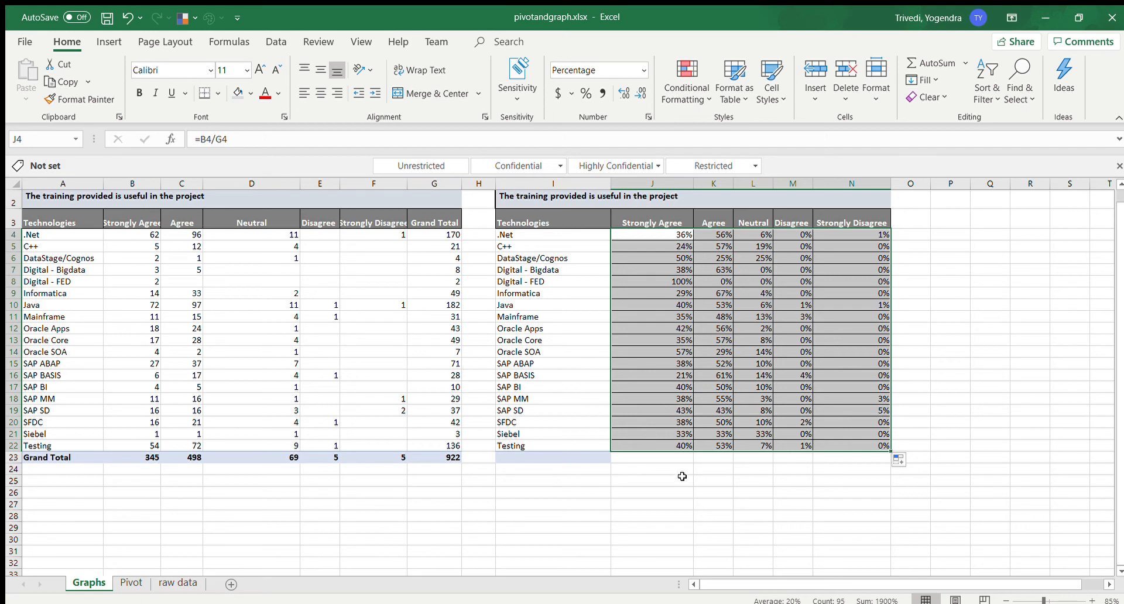
Step: Insert a stacked bar chart from the percentage table in I3:N22, including its headers and technology names
left_click(571, 446)
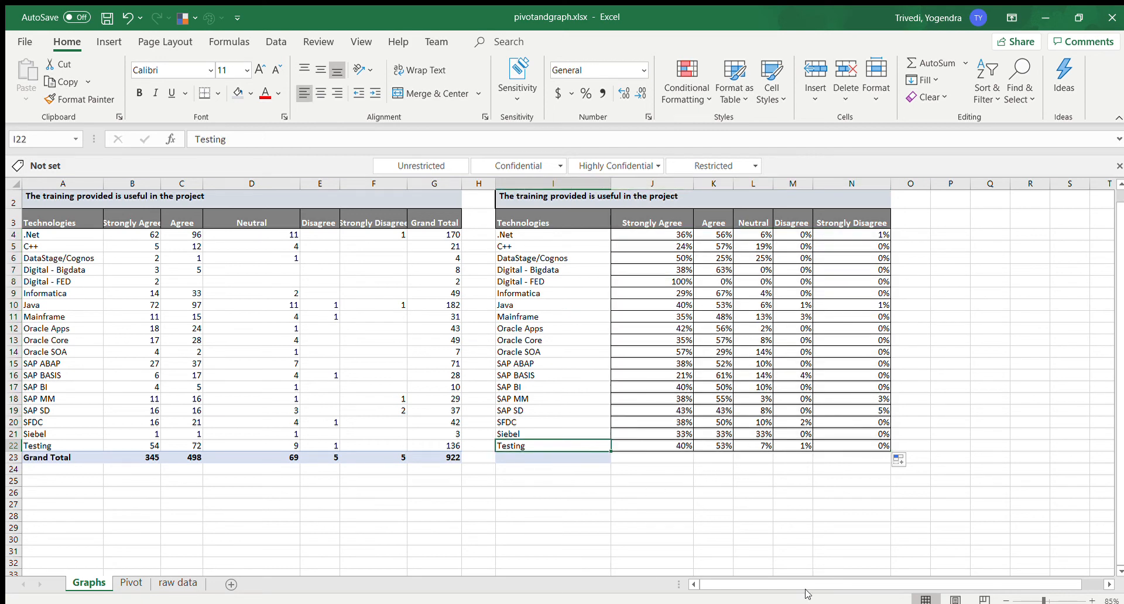
left_click_drag(807, 585, 828, 585)
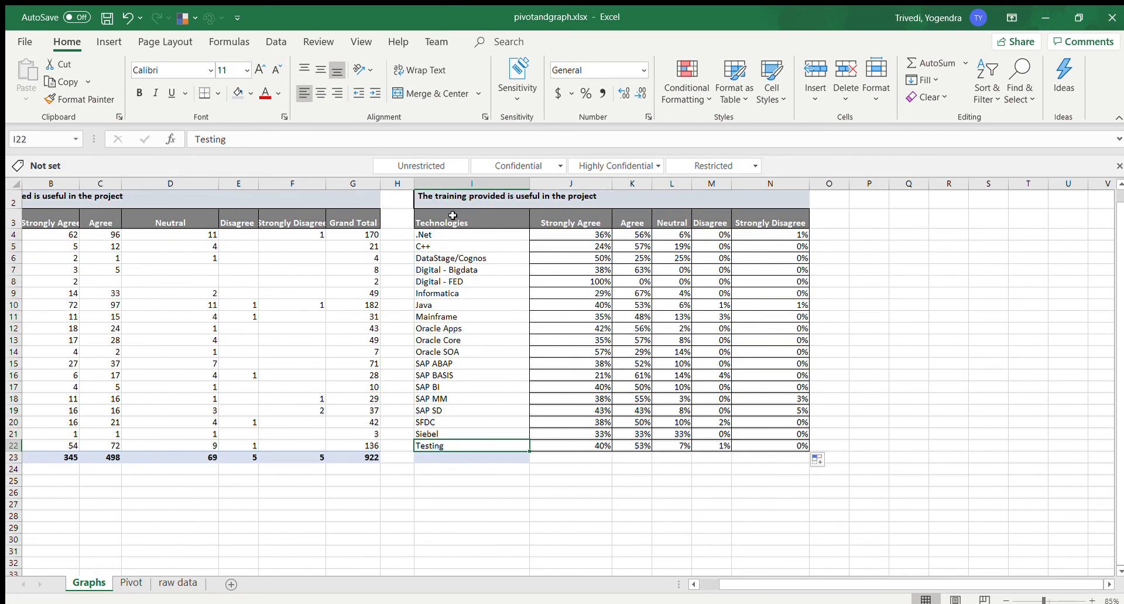
mouse_move(452, 215)
left_mouse_down()
mouse_move(638, 270)
mouse_move(720, 366)
mouse_move(752, 447)
left_mouse_up()
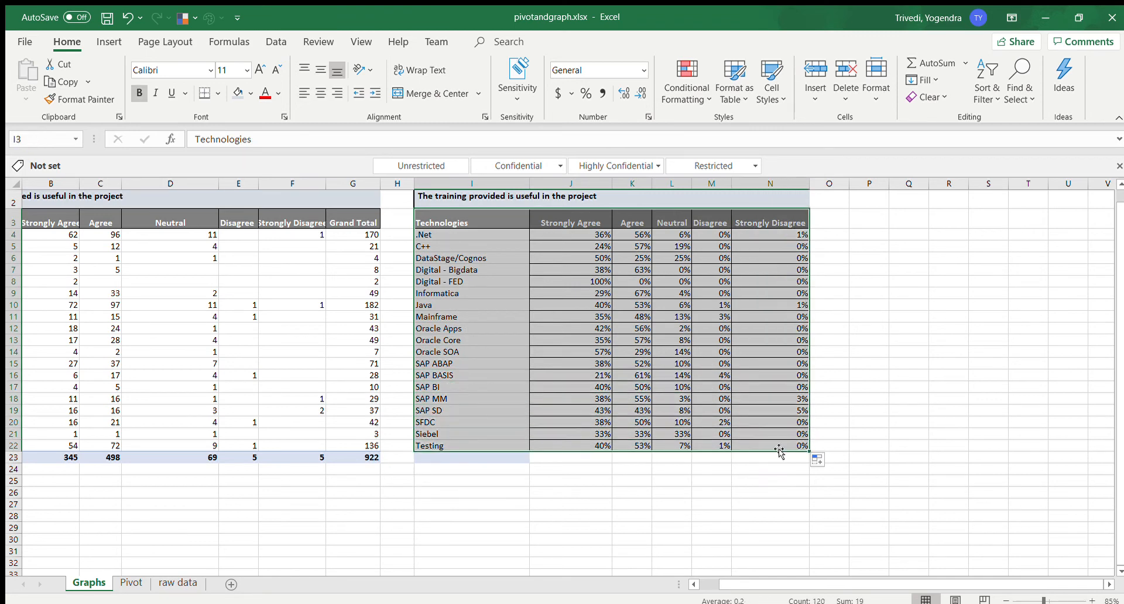
left_click(581, 499)
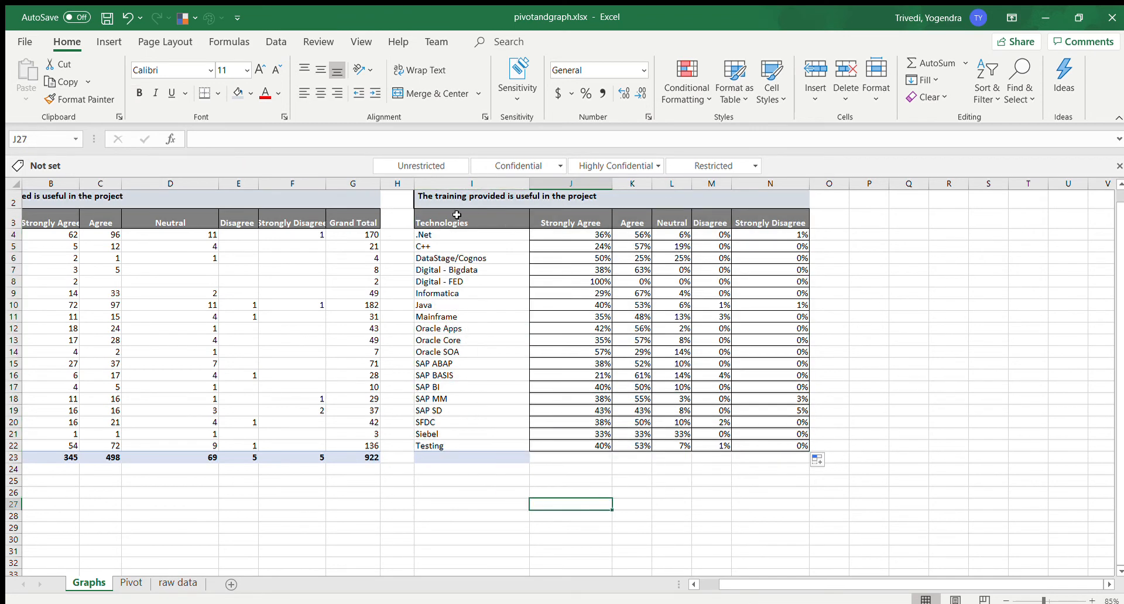
left_click_drag(458, 215, 752, 443)
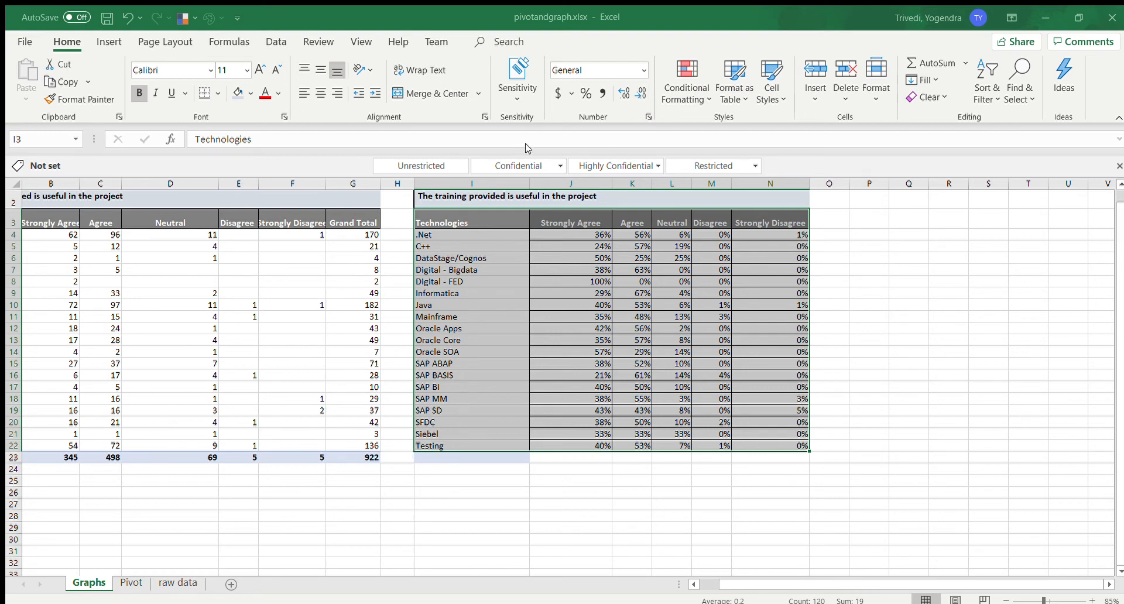
left_click(828, 503)
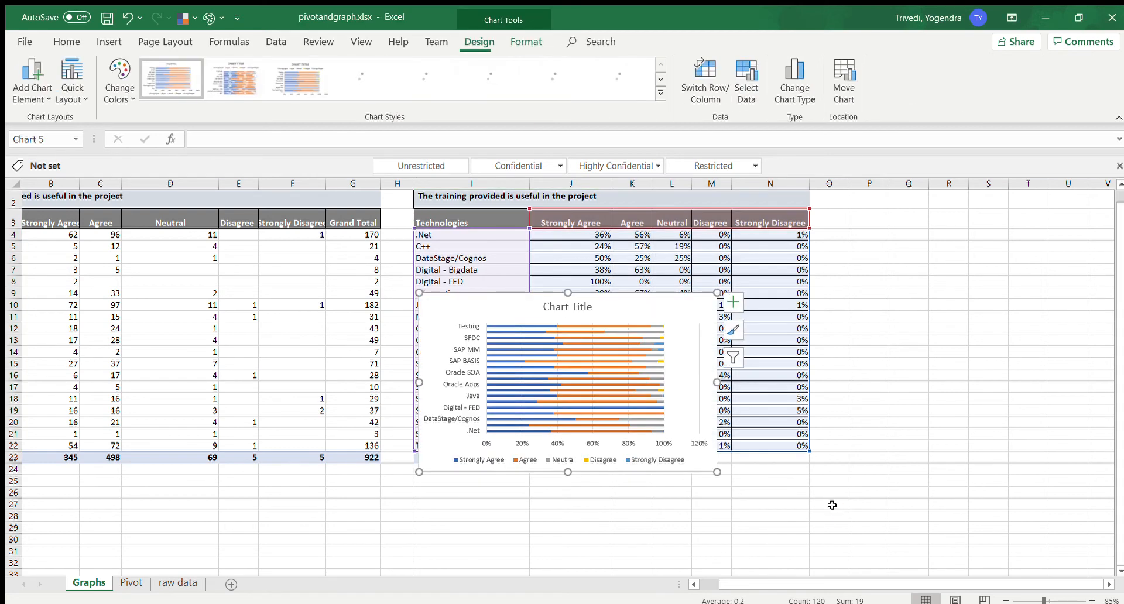
Step: Move the chart beside the percentage table and enlarge it to span about columns P to AA, down to about row 26
left_click_drag(470, 309, 904, 219)
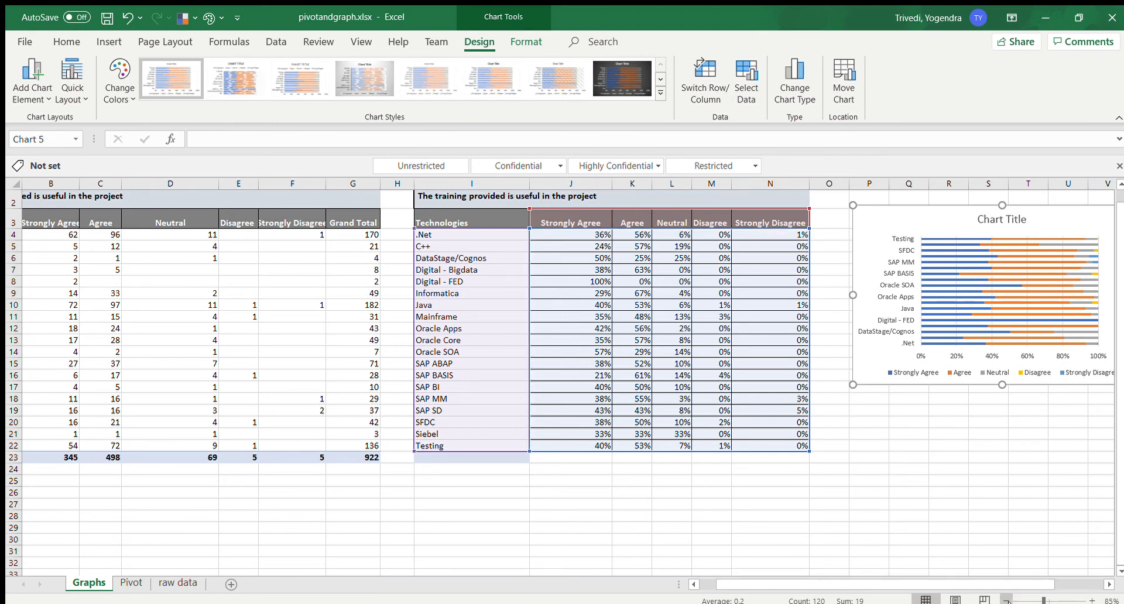
left_click(1108, 585)
left_click(1108, 585)
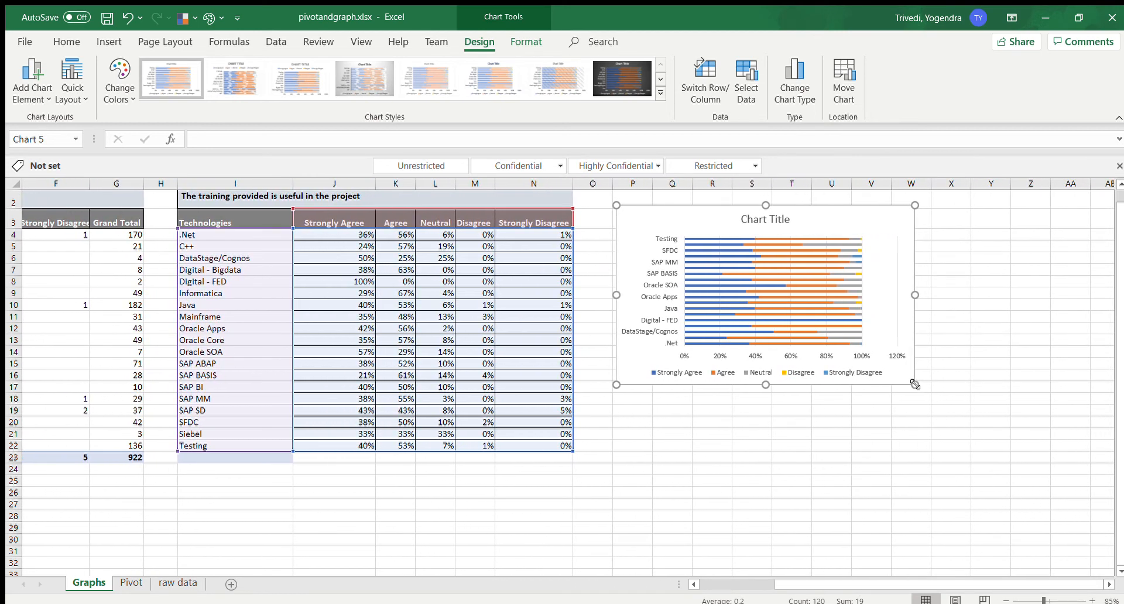
left_click_drag(915, 384, 1034, 492)
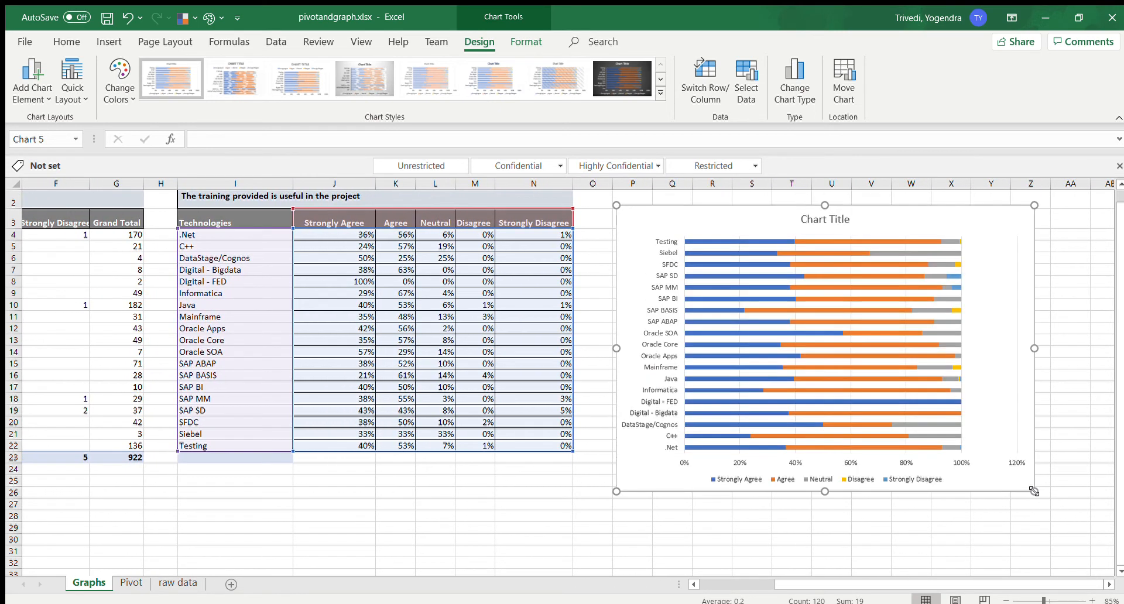
left_click_drag(1034, 348, 1074, 346)
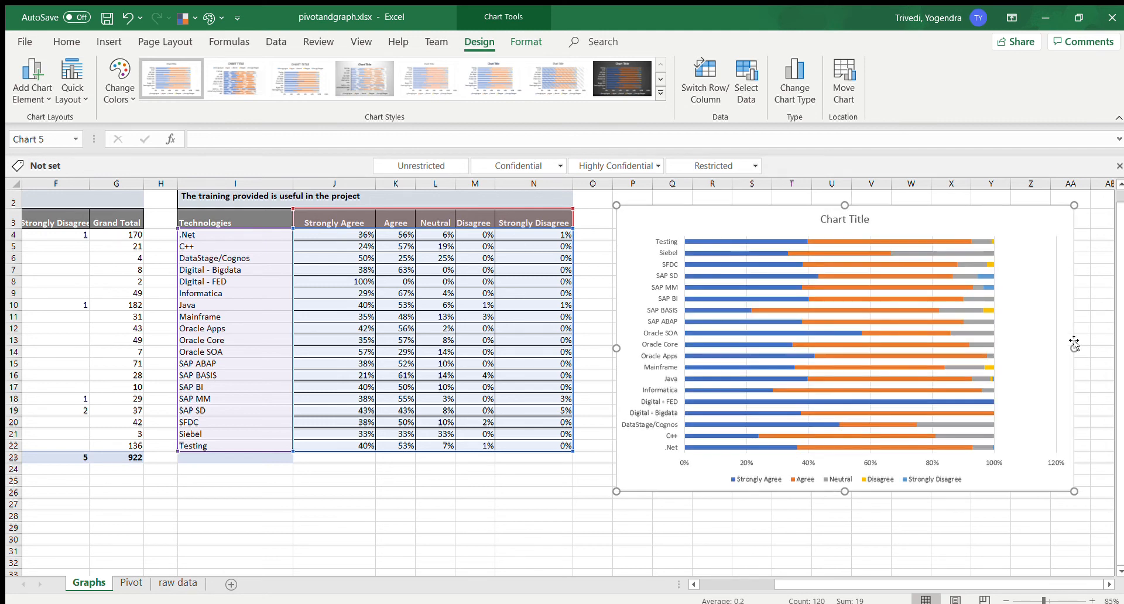
Step: Replace the chart title with "The Training Provided is useful in the project"
left_click(840, 218)
left_click(870, 219)
key("BackSpace")
key("BackSpace")
key("BackSpace")
key("BackSpace")
key("BackSpace")
key("BackSpace")
key("BackSpace")
key("BackSpace")
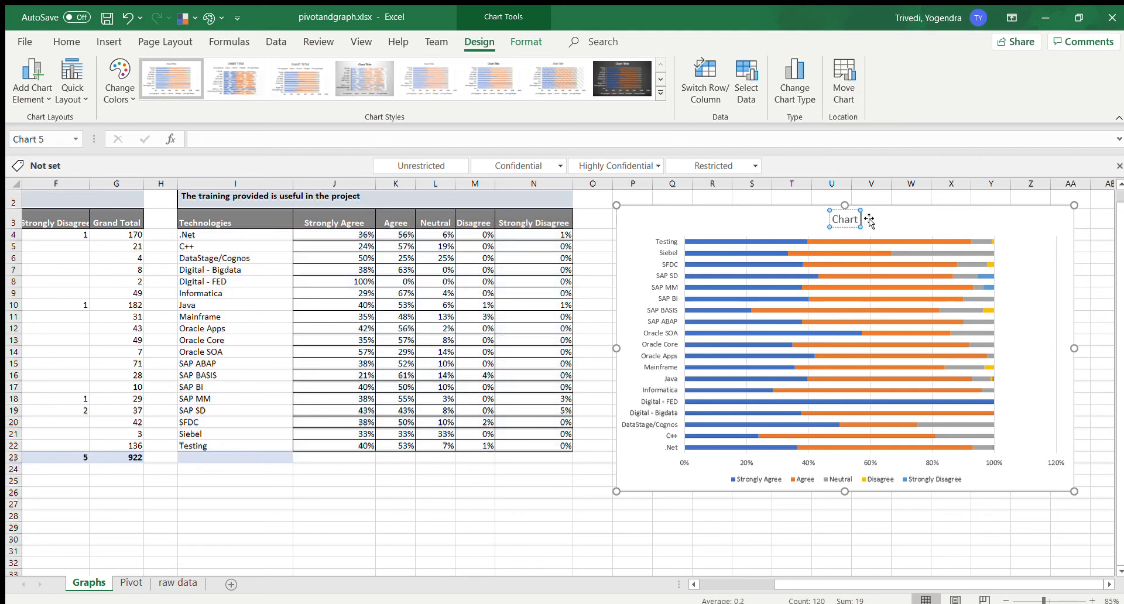
key("BackSpace")
key("BackSpace")
key("BackSpace")
type("The Trainin")
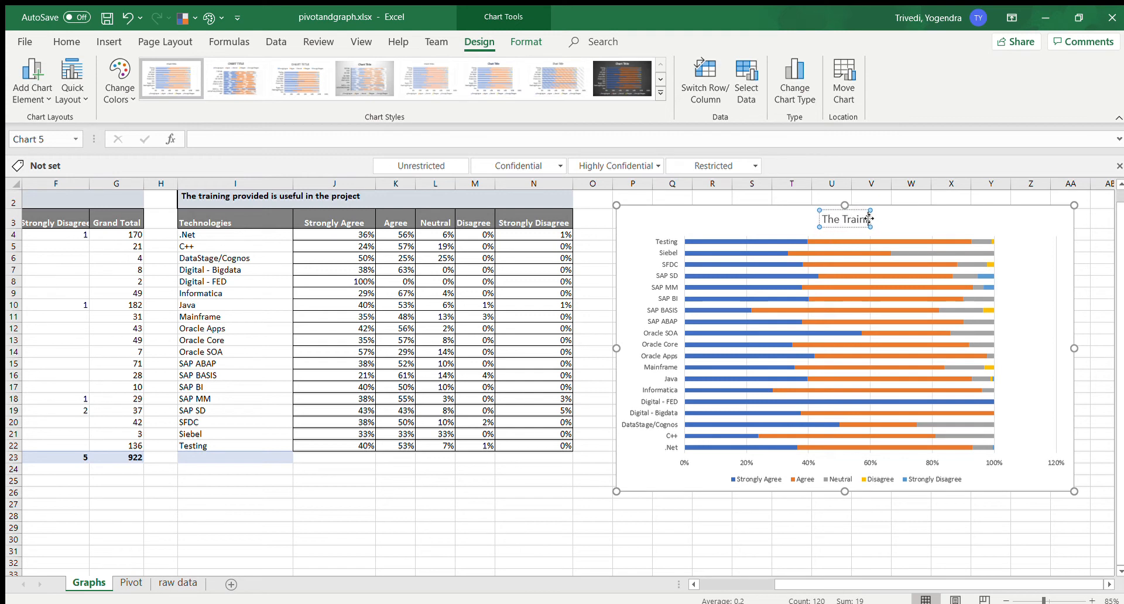
type("g")
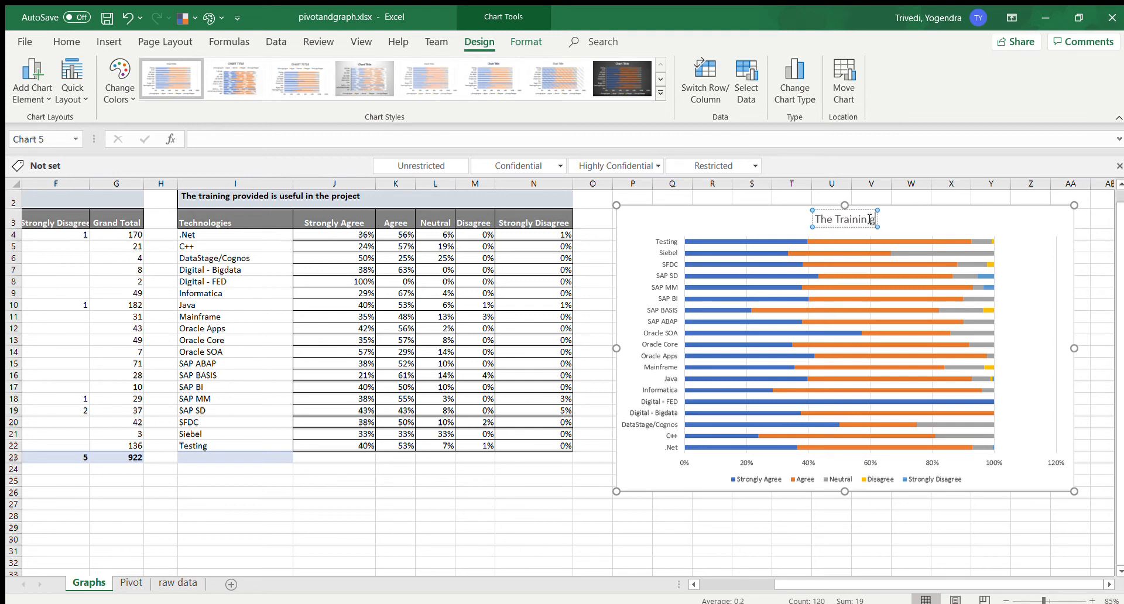
type(" Provided")
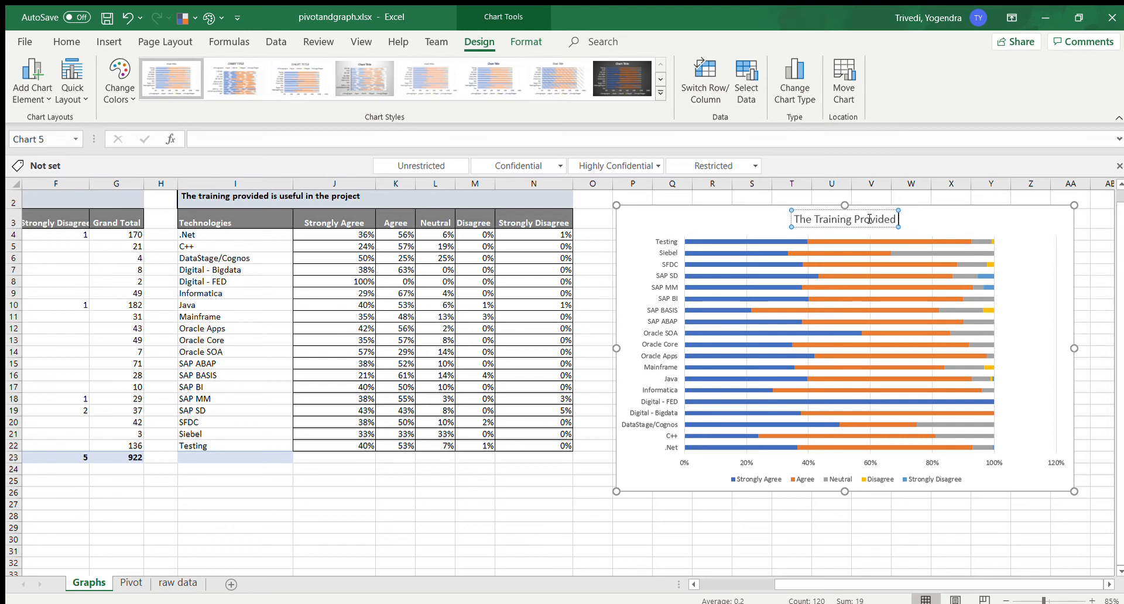
type(" is useful")
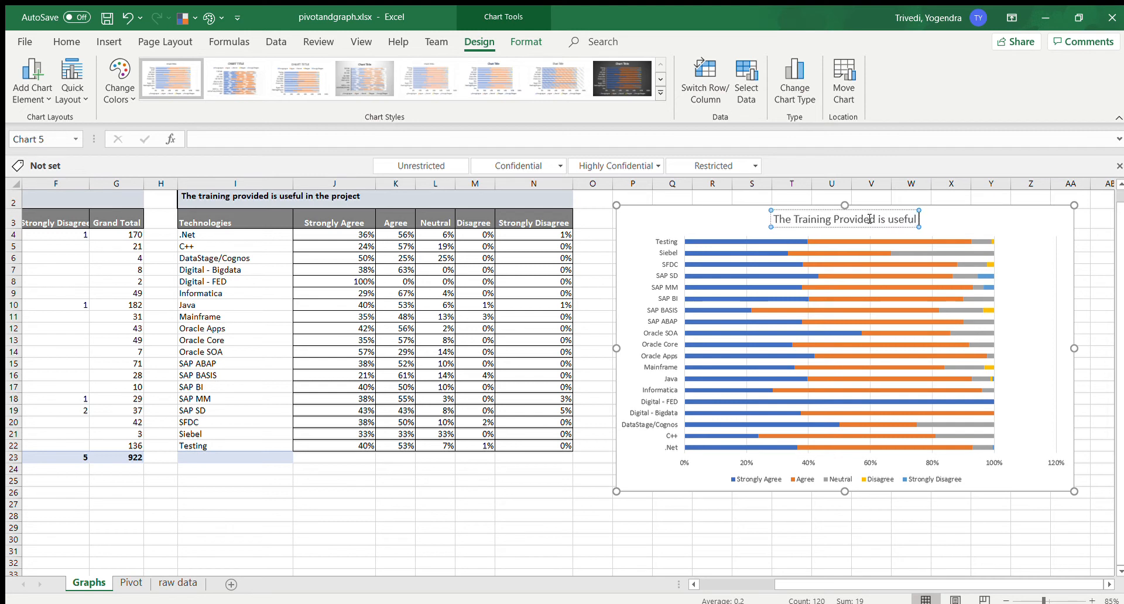
type(" in the p")
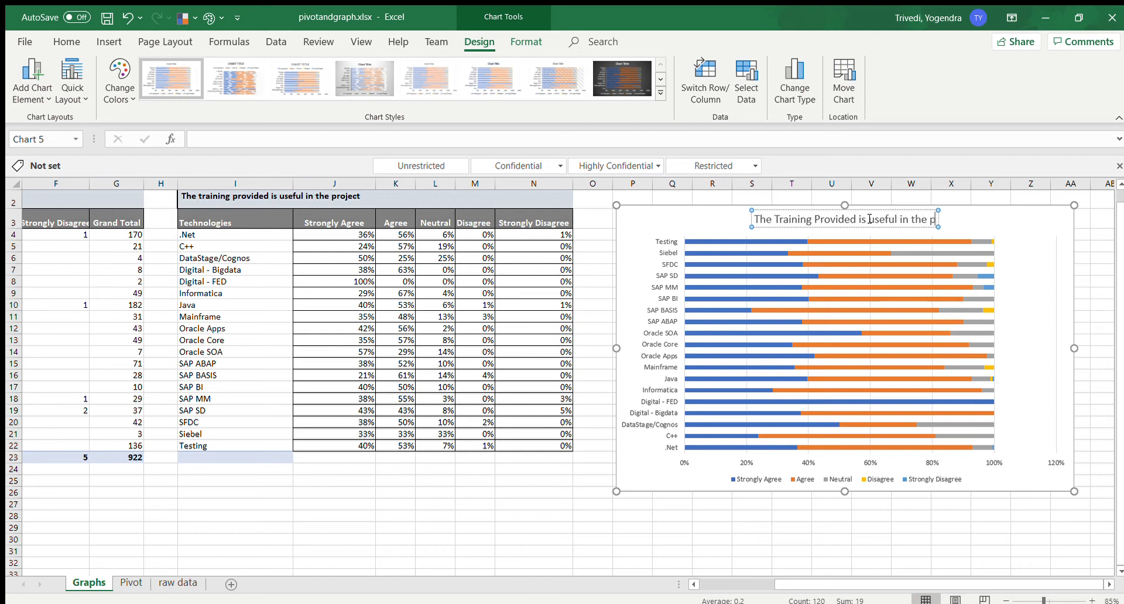
type("roject")
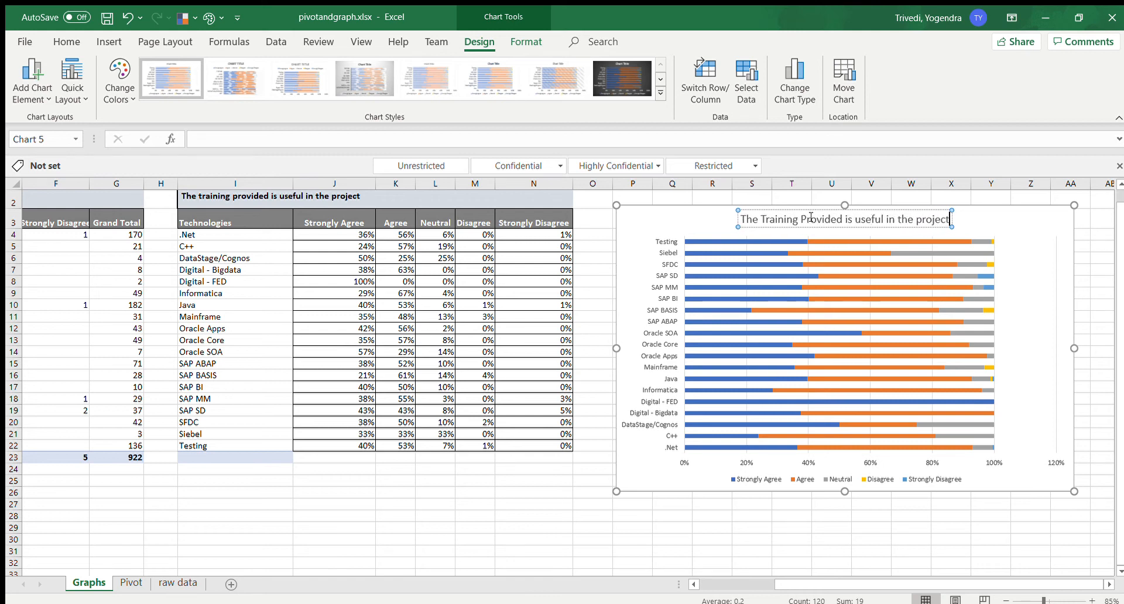
Step: Make the whole chart title bold
left_click_drag(742, 219, 950, 221)
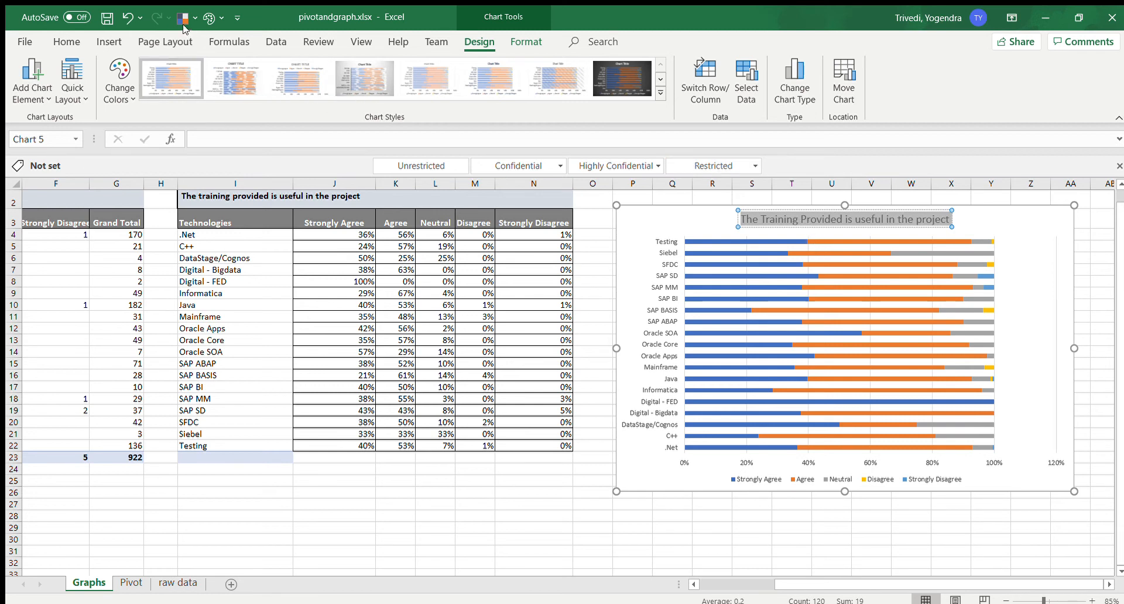
left_click(75, 42)
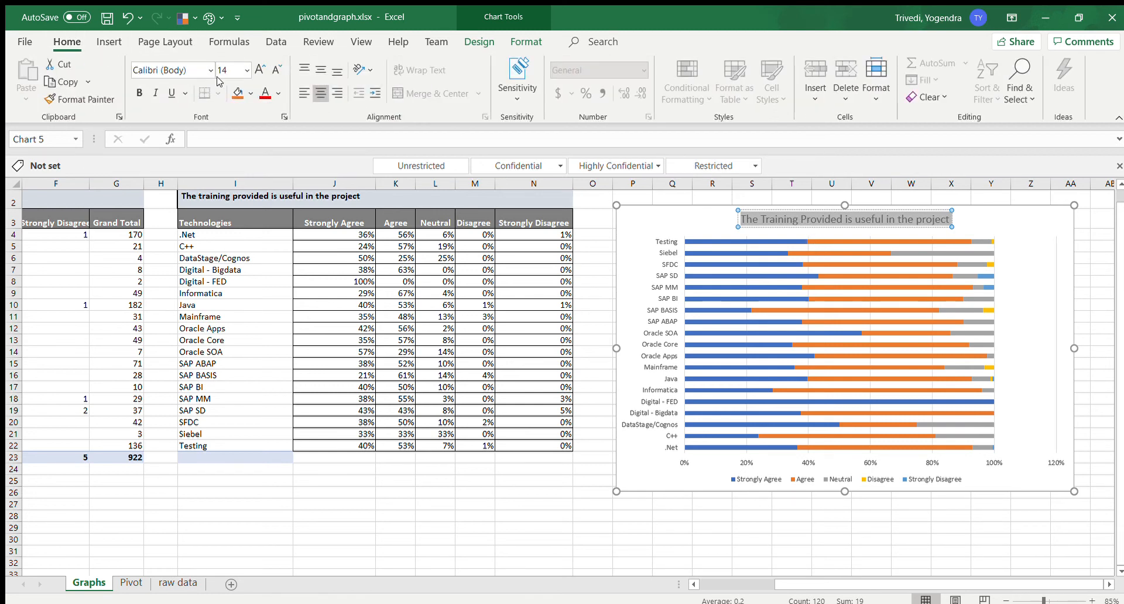
left_click(138, 92)
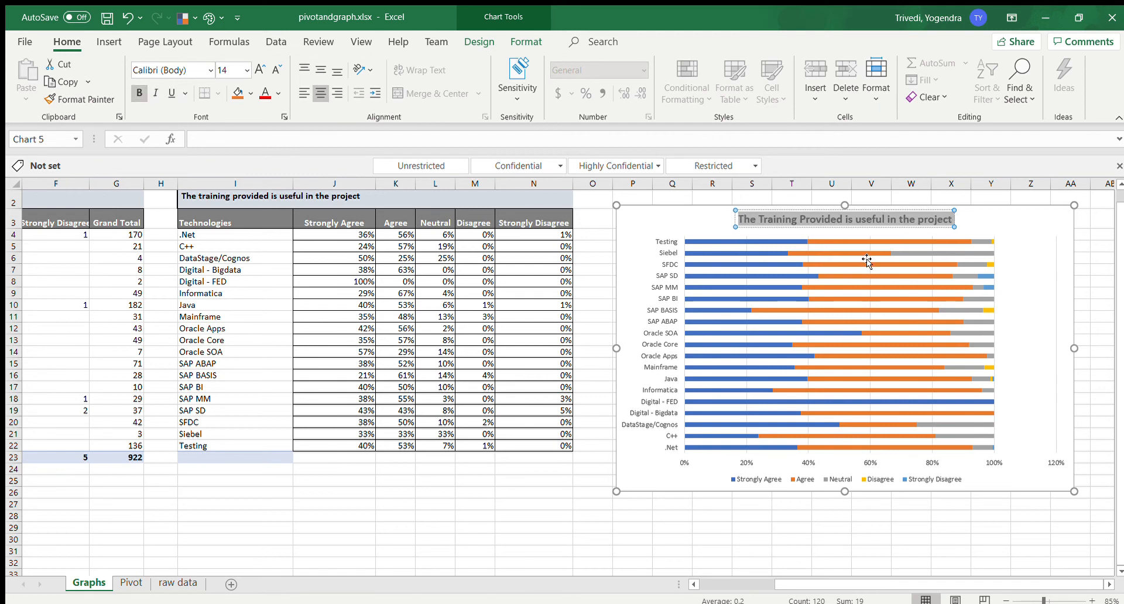
left_click(965, 225)
left_click(909, 218)
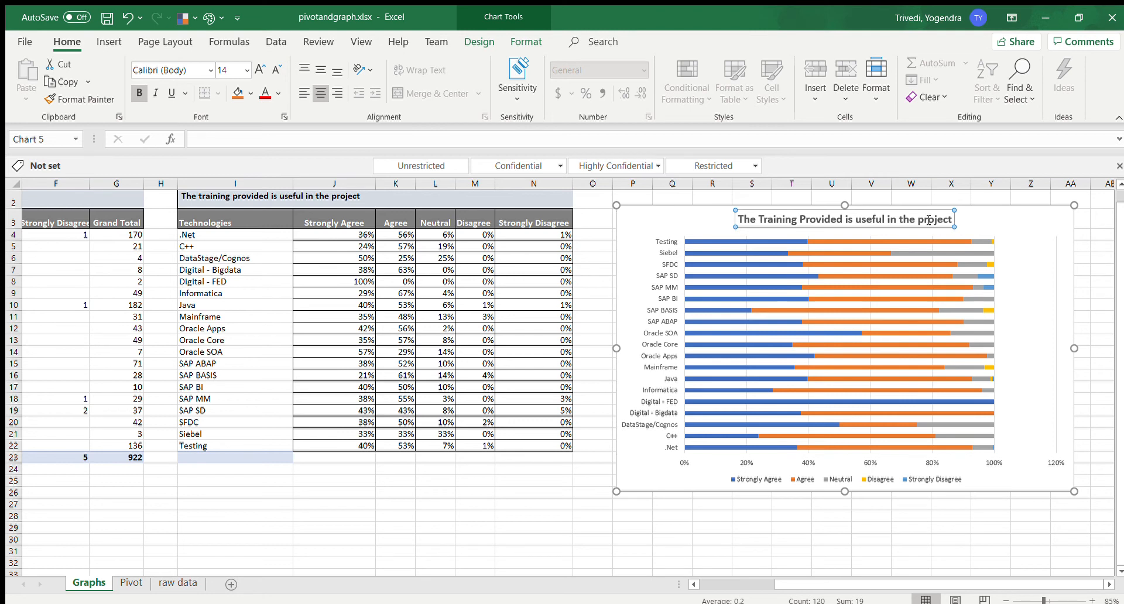
Step: Try the Top, Left and Right positions for the chart legend and return it to Bottom
left_click(748, 480)
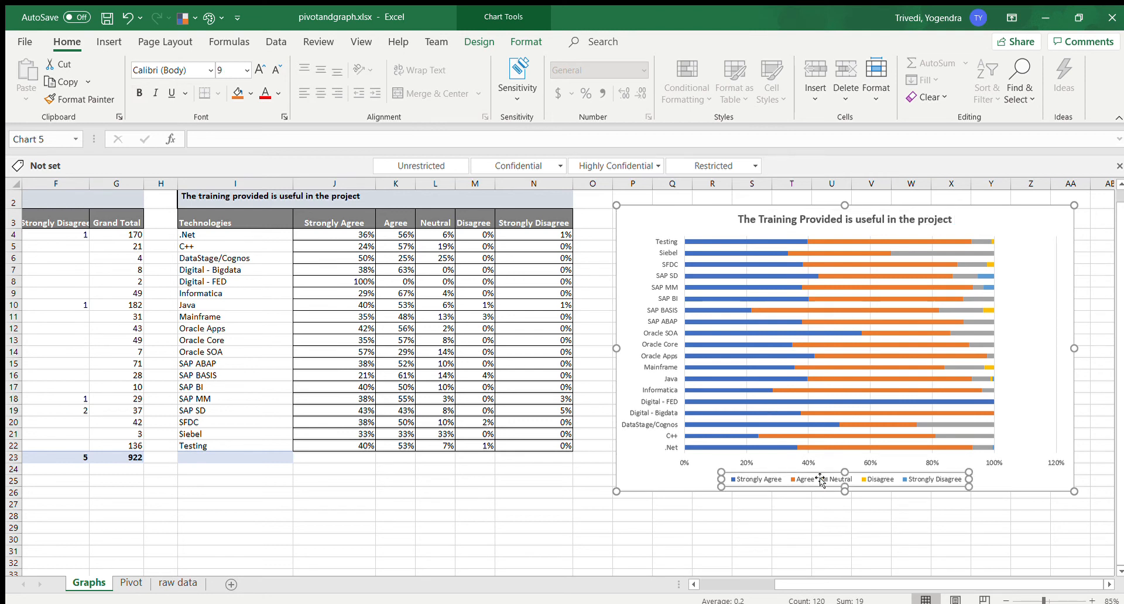
double_click(898, 470)
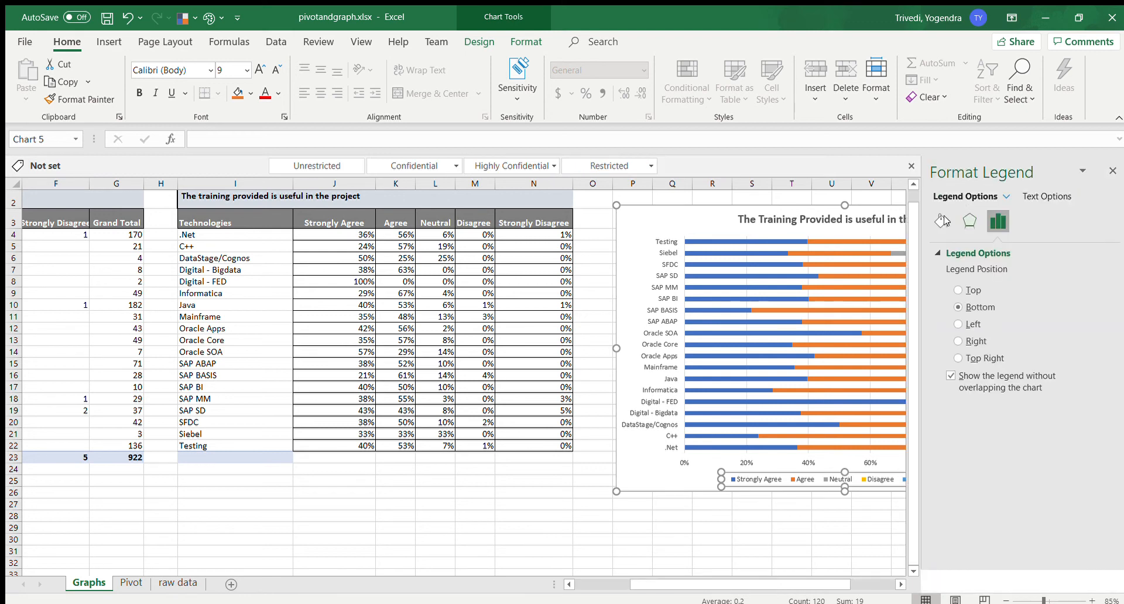
left_click_drag(726, 579, 770, 580)
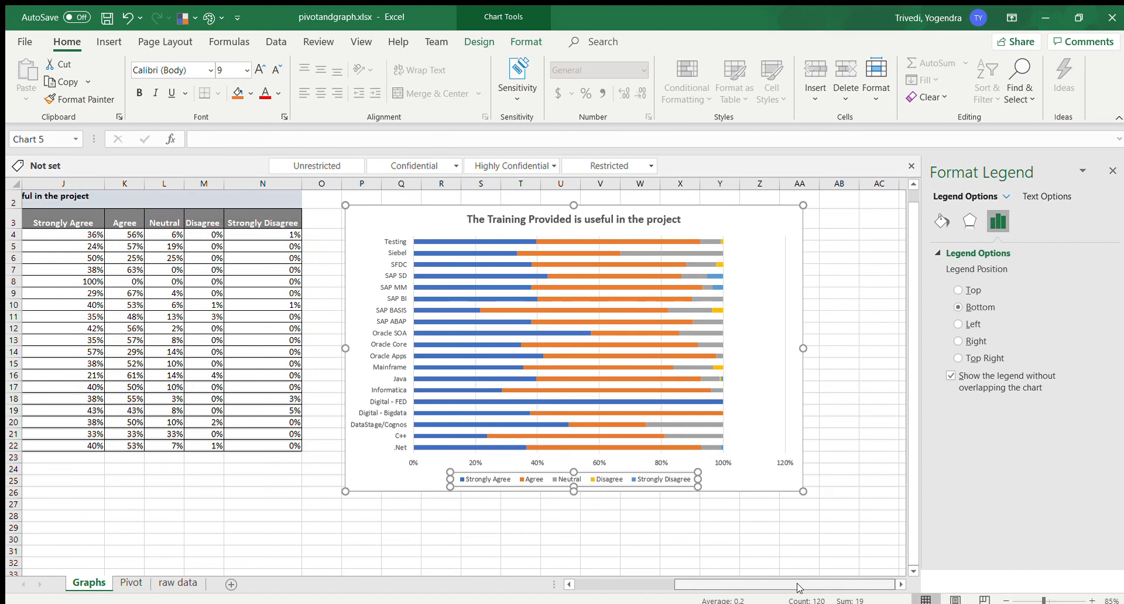
left_click(964, 289)
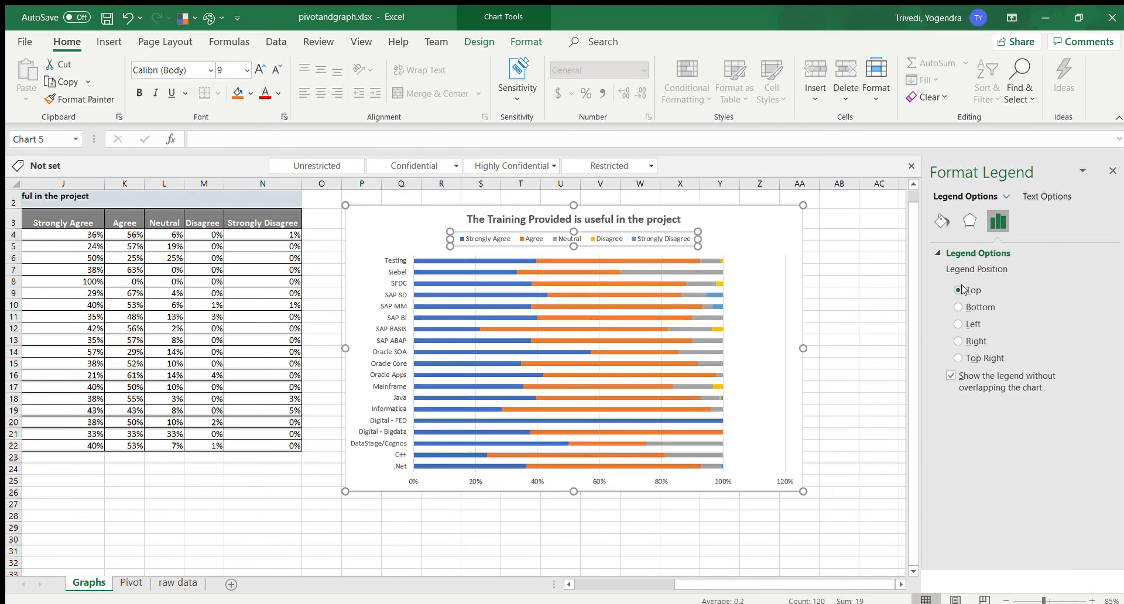
left_click(964, 306)
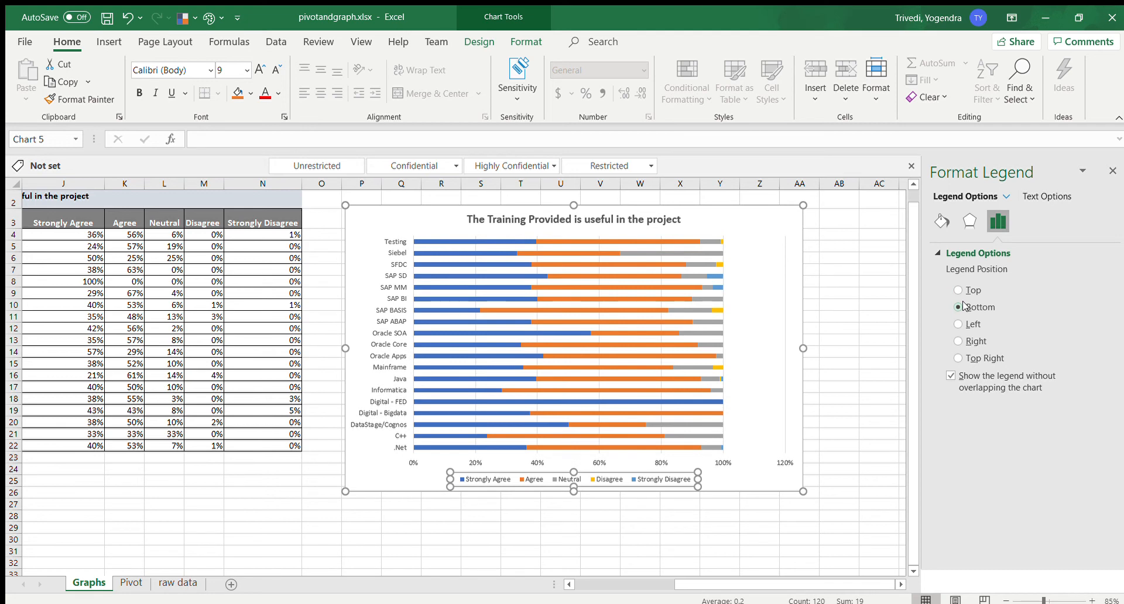
left_click(966, 324)
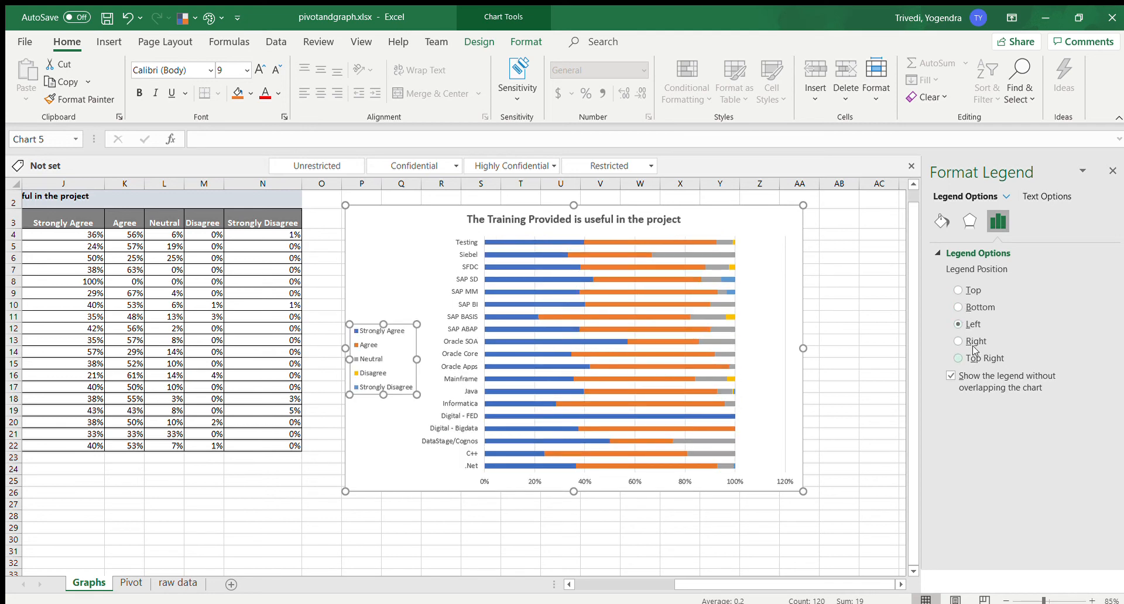
left_click(974, 345)
left_click(969, 308)
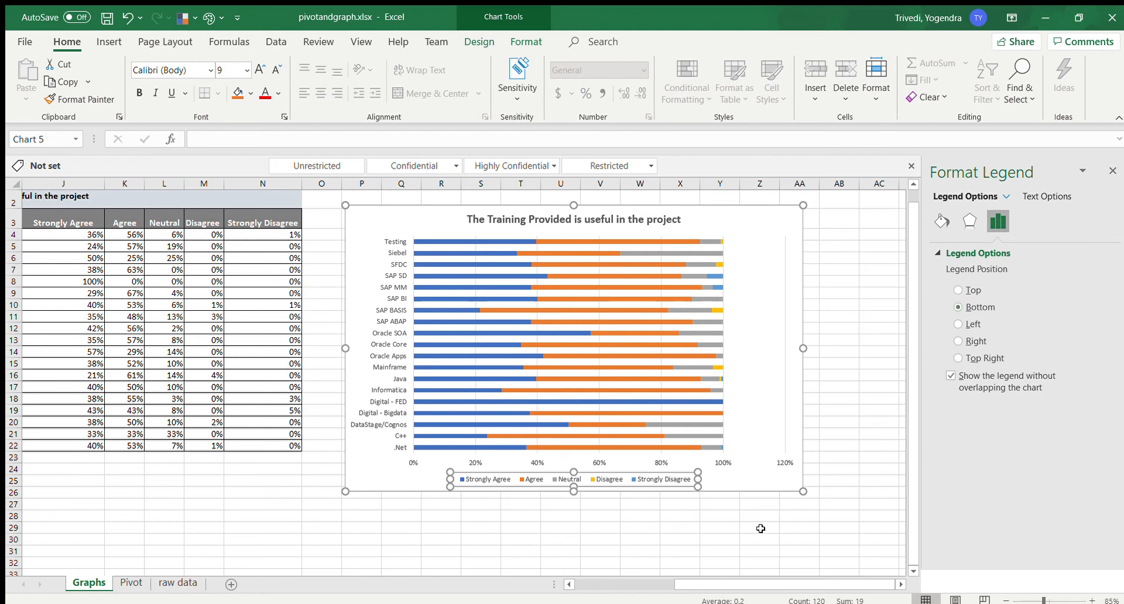
left_click(704, 534)
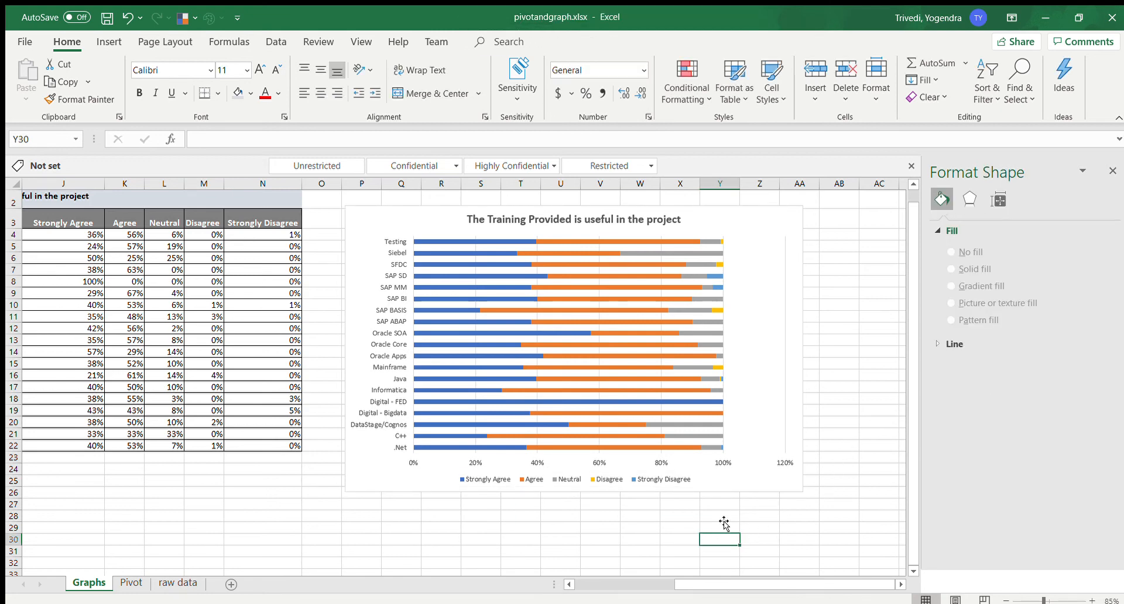
Step: Set the chart's percentage axis to a maximum of 1.0 and a major unit of 0.1
left_click(673, 464)
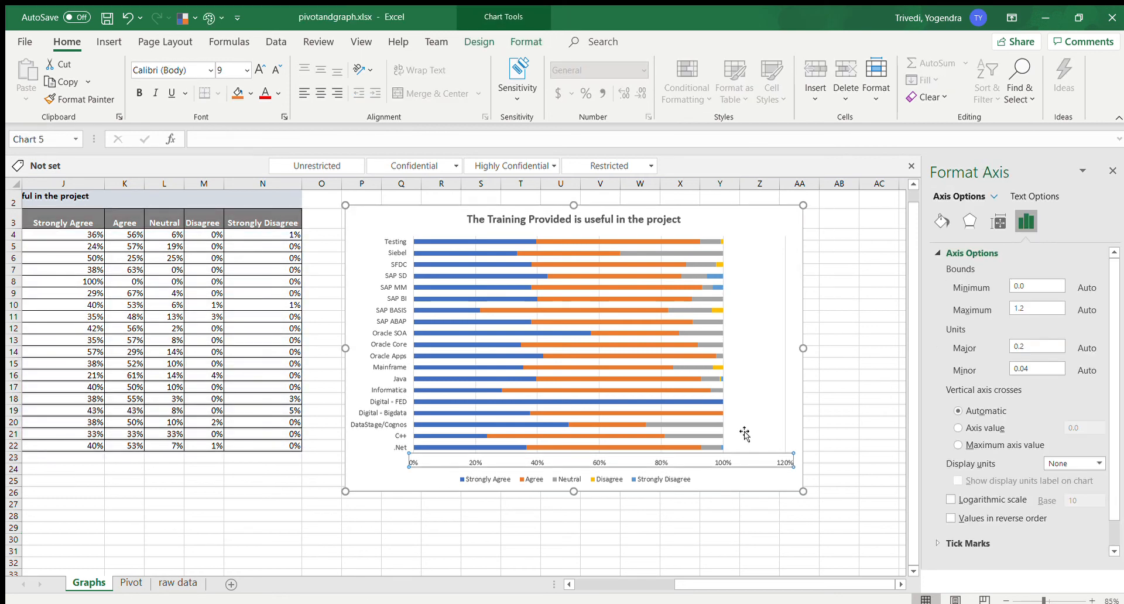
left_click(1020, 309)
left_click(1025, 344)
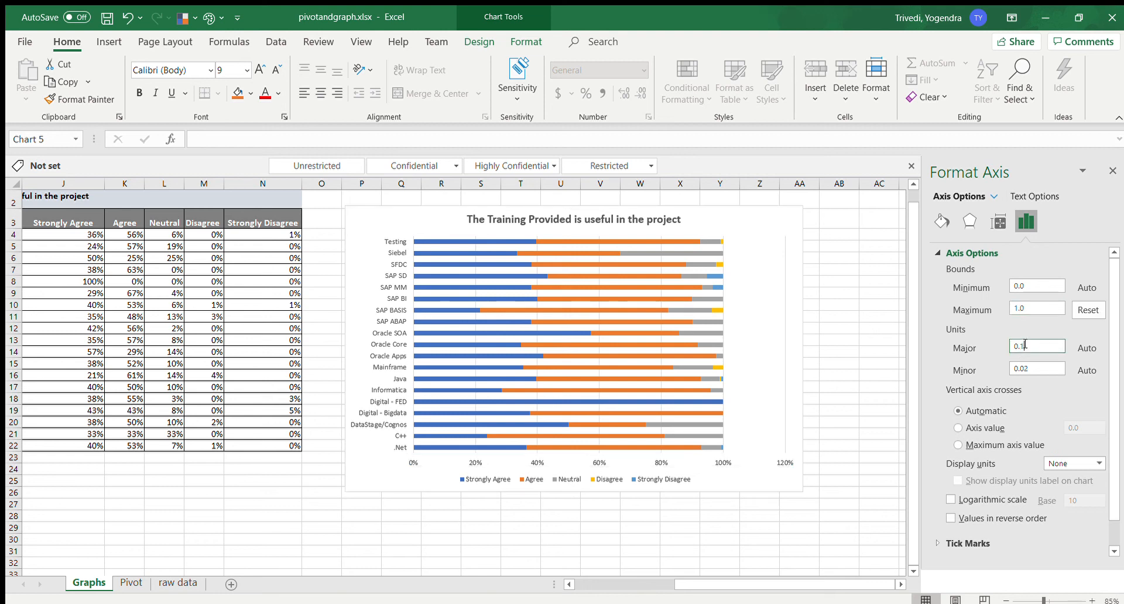
left_click(713, 537)
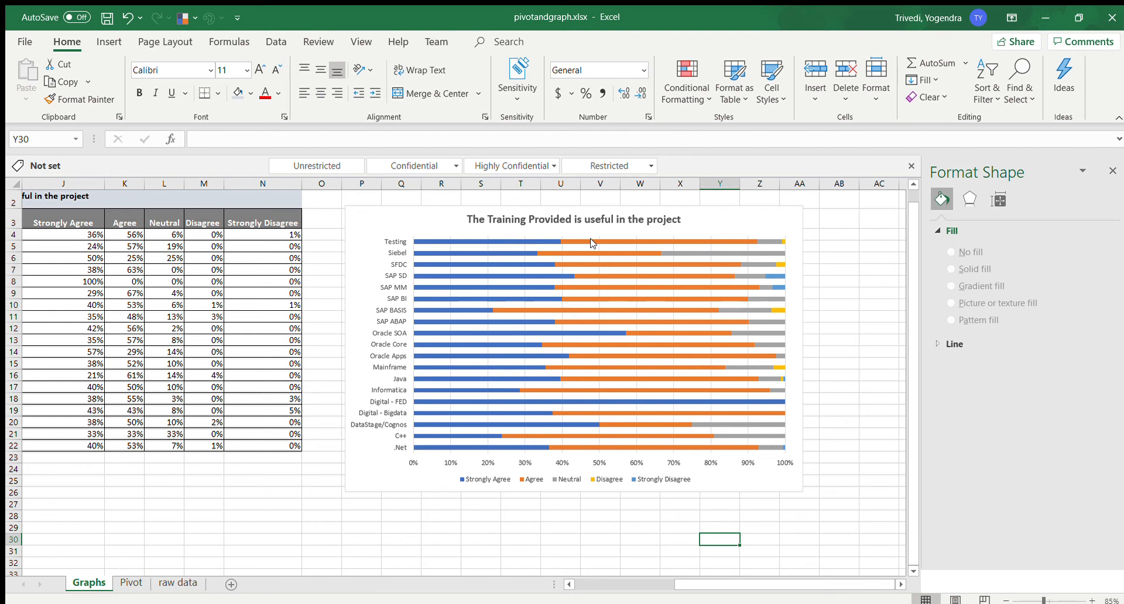
Step: Fill the Strongly Agree series with solid dark green through its legend entry
left_click(612, 247)
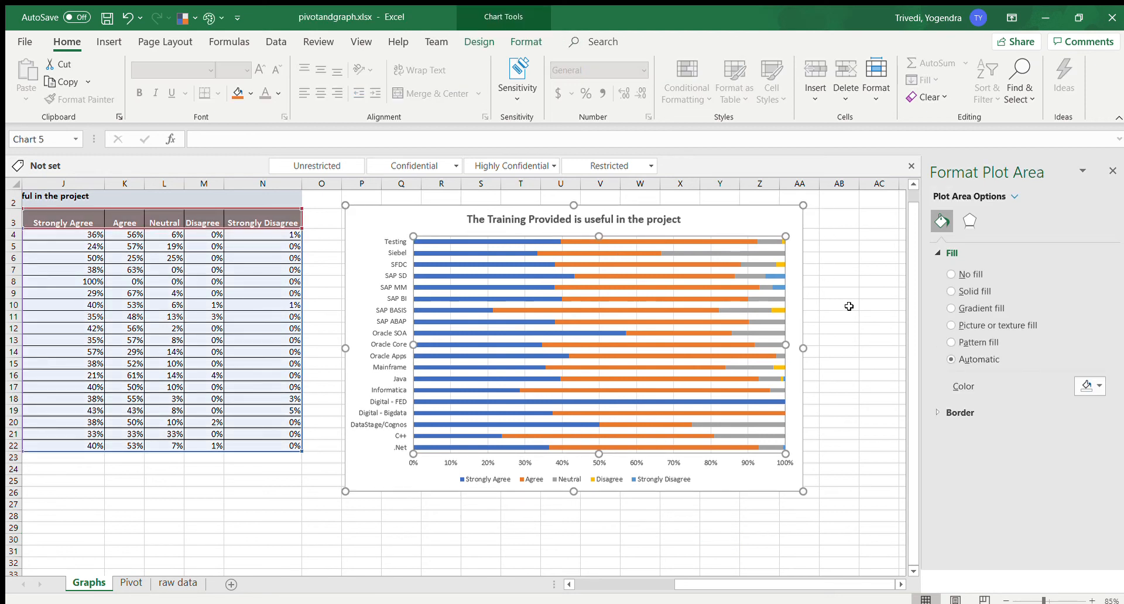
left_click(769, 227)
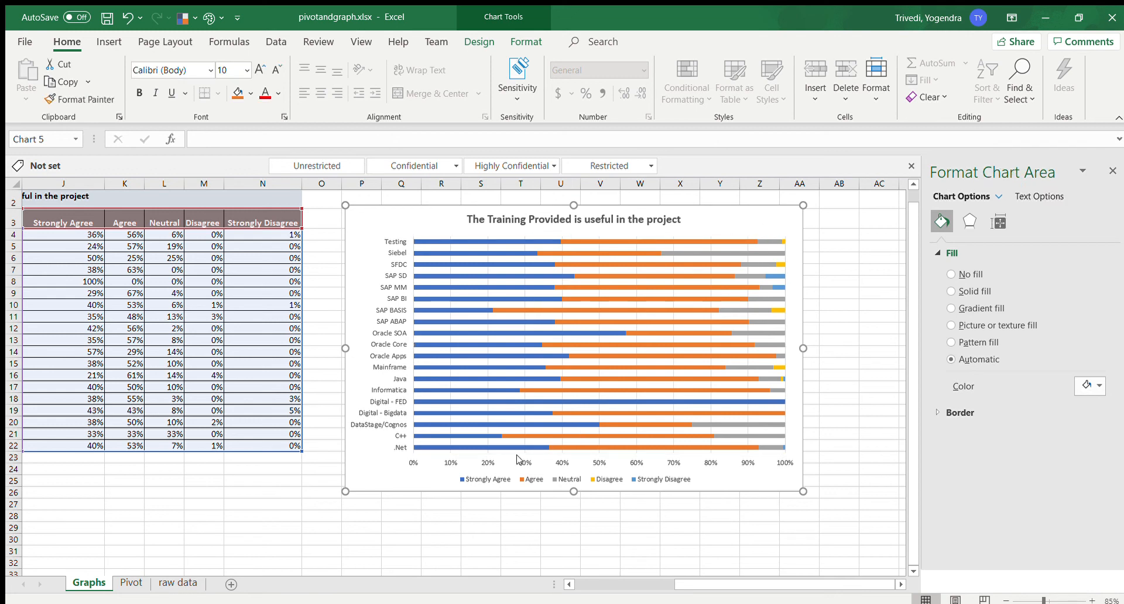
left_click(480, 480)
left_click(480, 480)
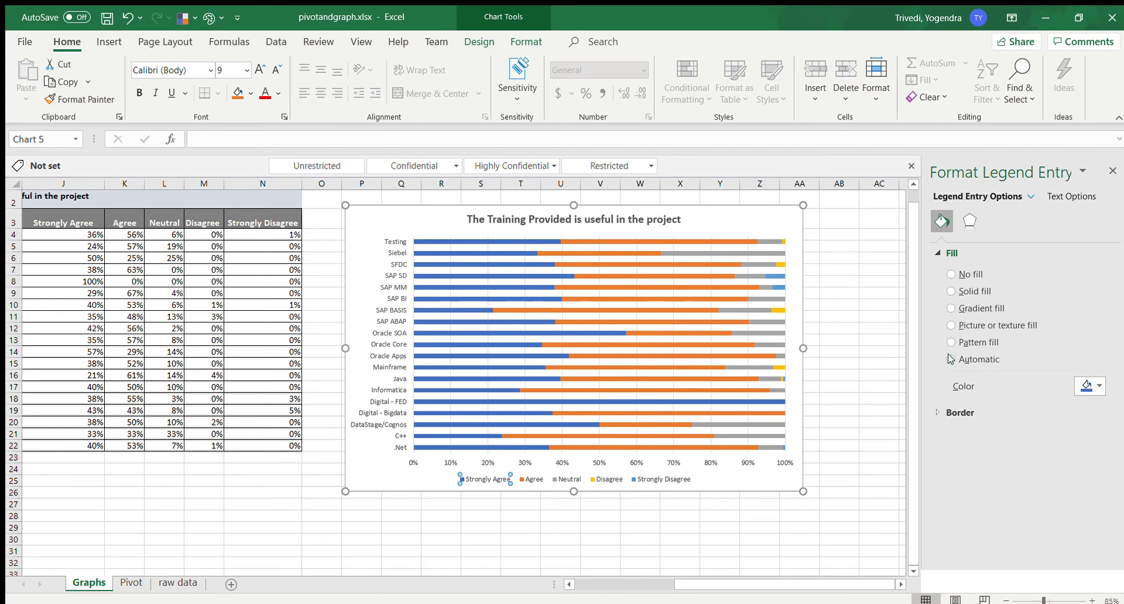
left_click(1095, 385)
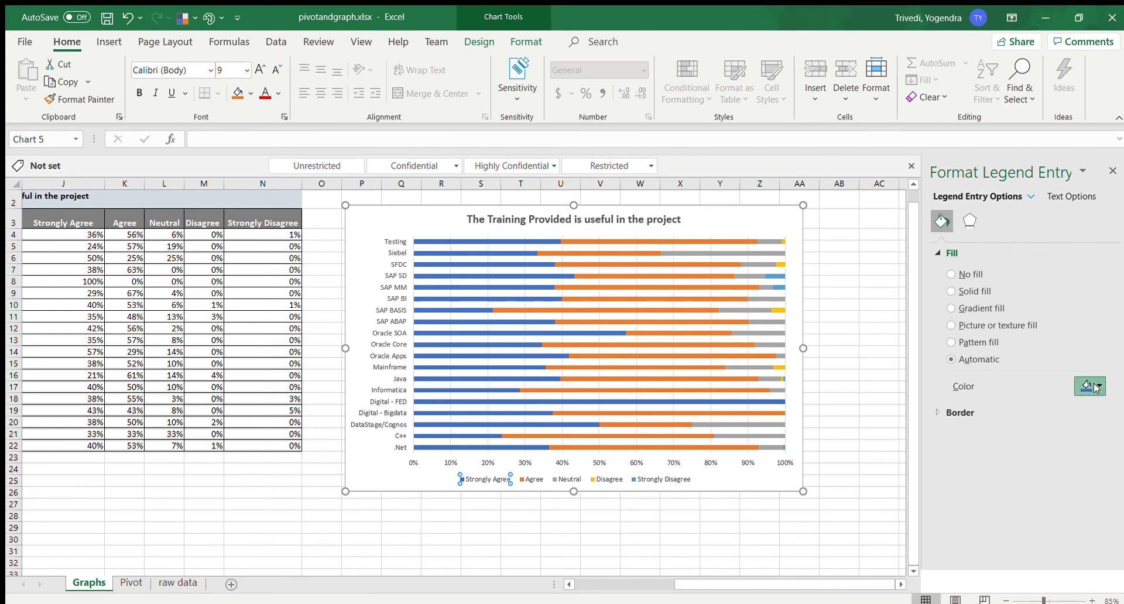
left_click(1117, 471)
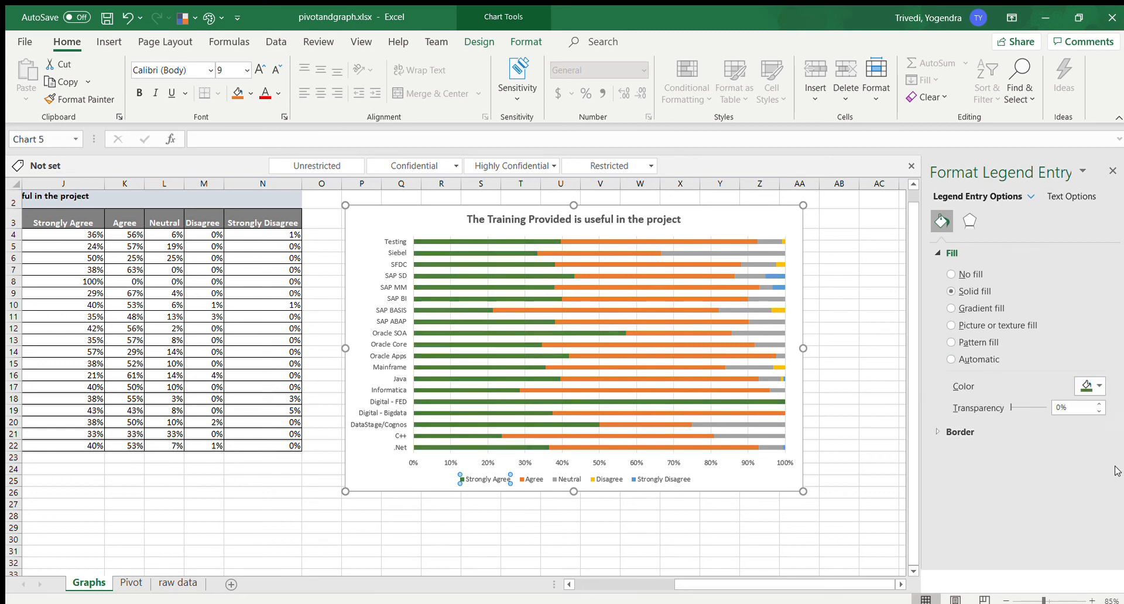
Step: Fill the Agree series with a solid lighter green through its legend entry
left_click(530, 479)
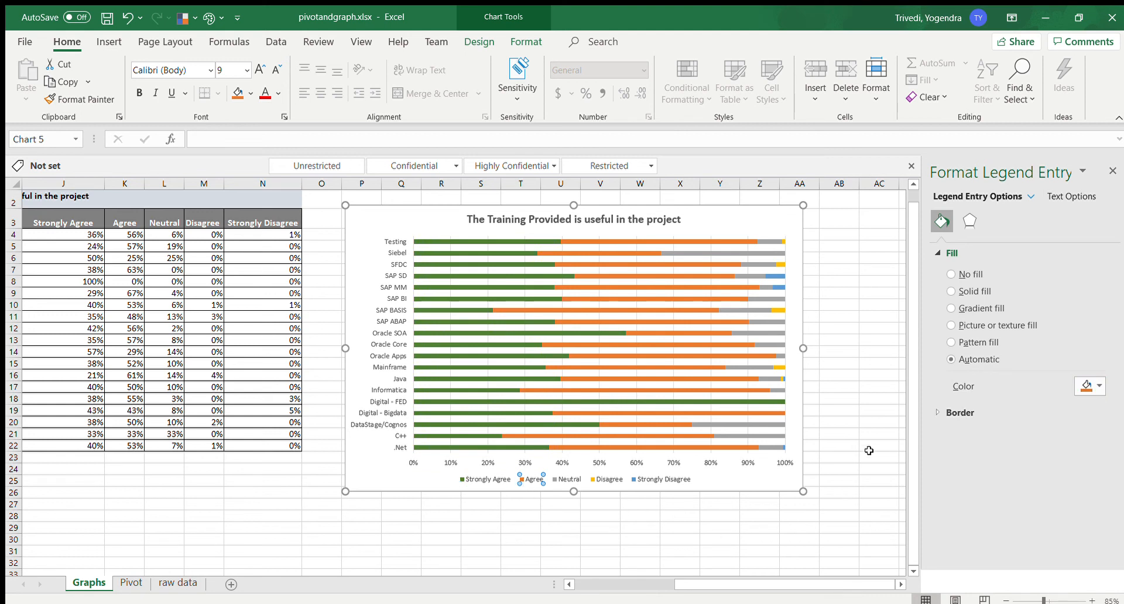
left_click(1093, 386)
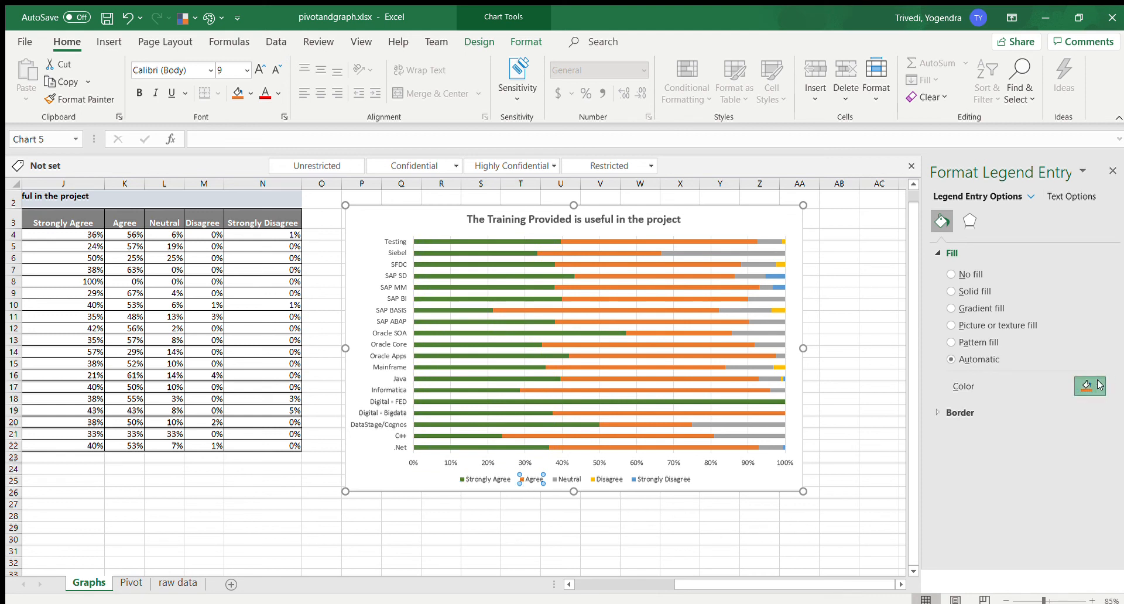
left_click(1116, 422)
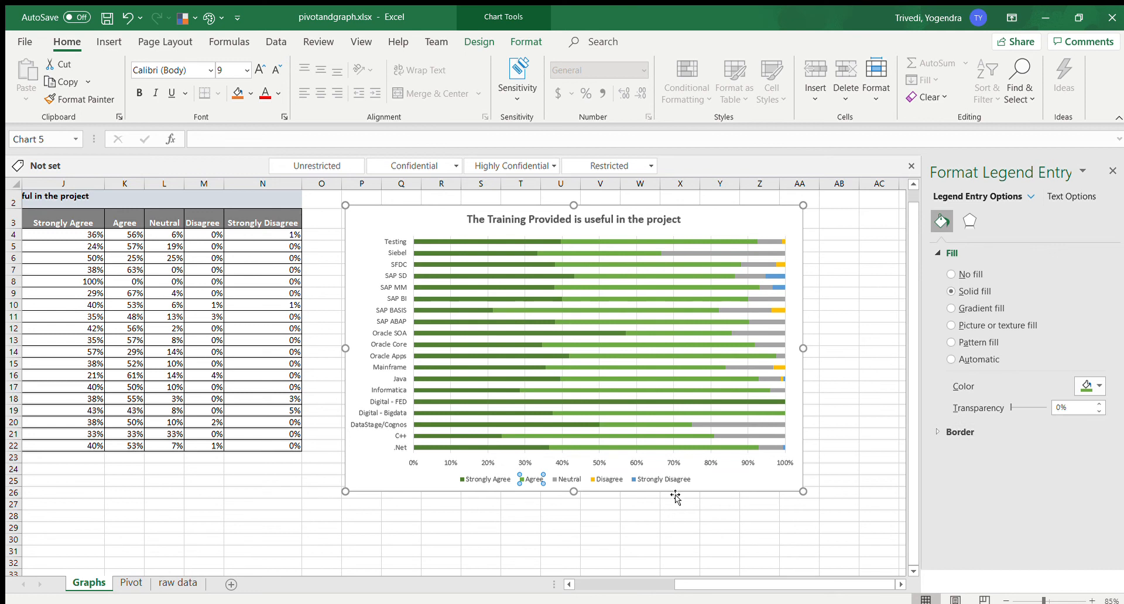
Step: Fill the Neutral series with solid yellow through its legend entry
left_click(562, 479)
left_click(1094, 386)
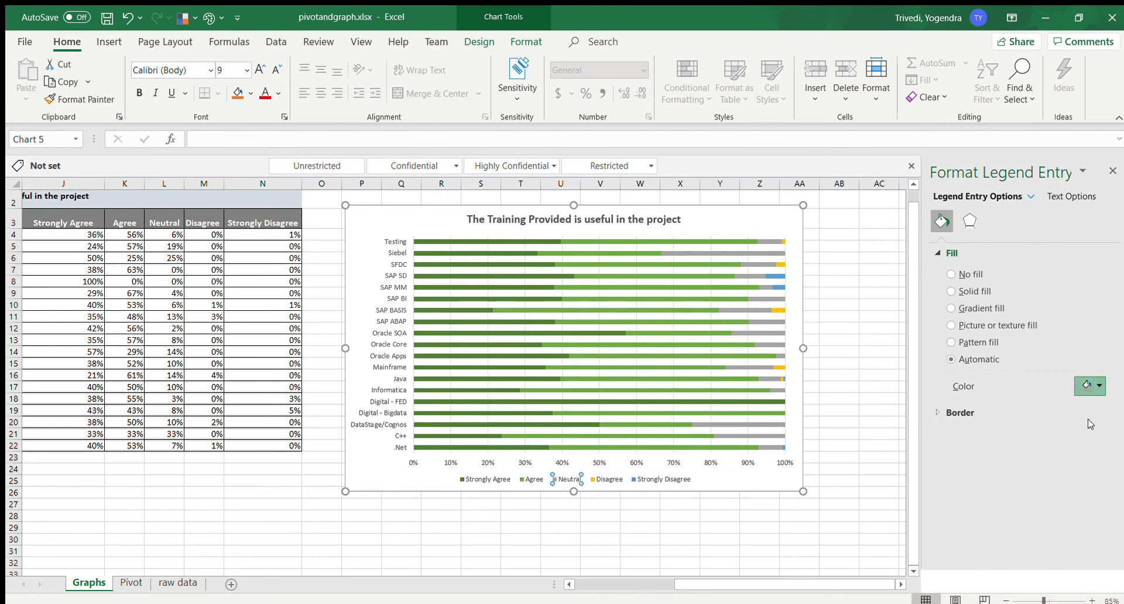
left_click(1048, 523)
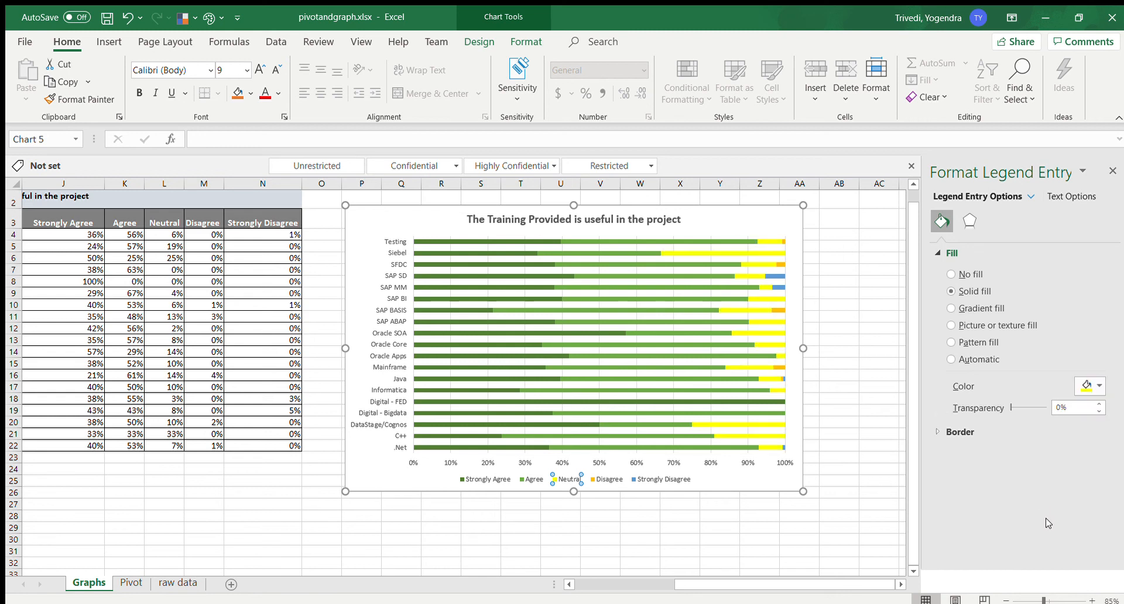
Step: Fill the Disagree series with red and the Strongly Disagree series with dark red
left_click(601, 479)
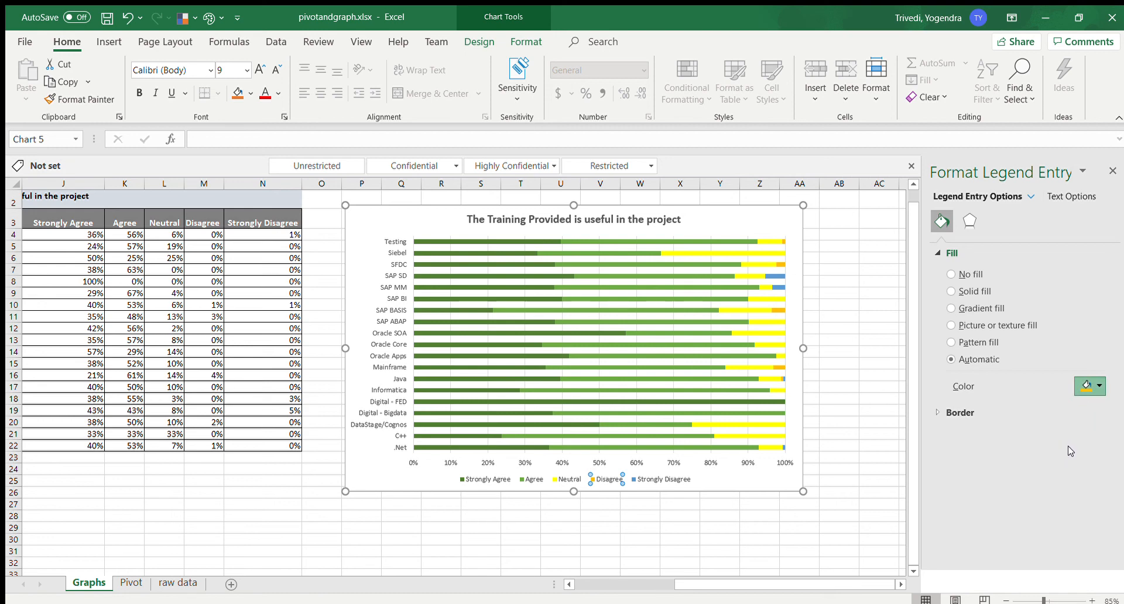
left_click(1023, 519)
left_click(647, 479)
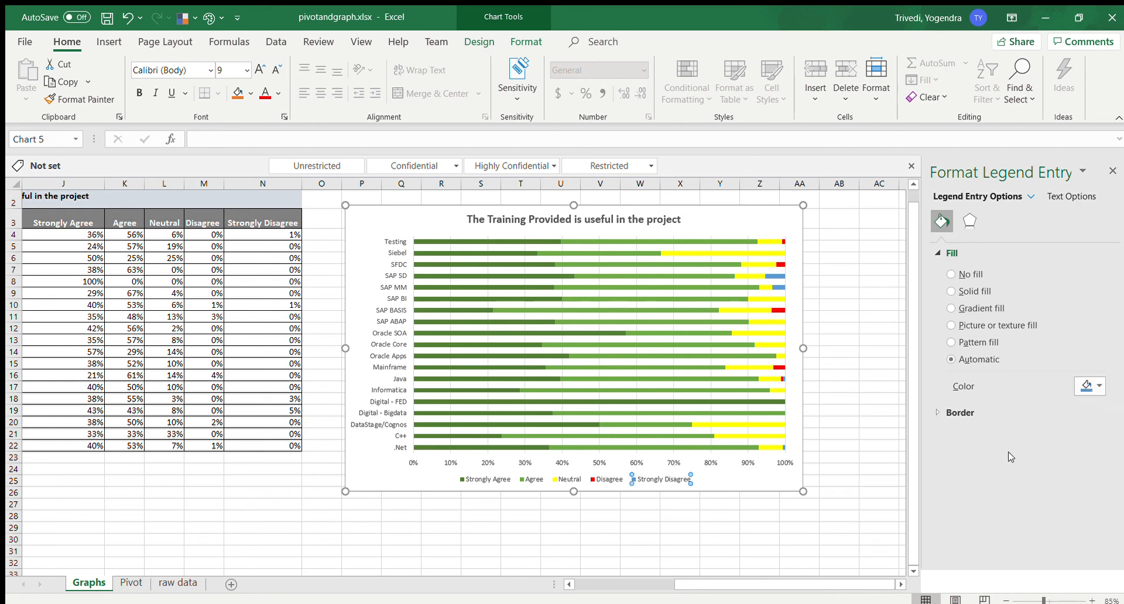
left_click(1098, 385)
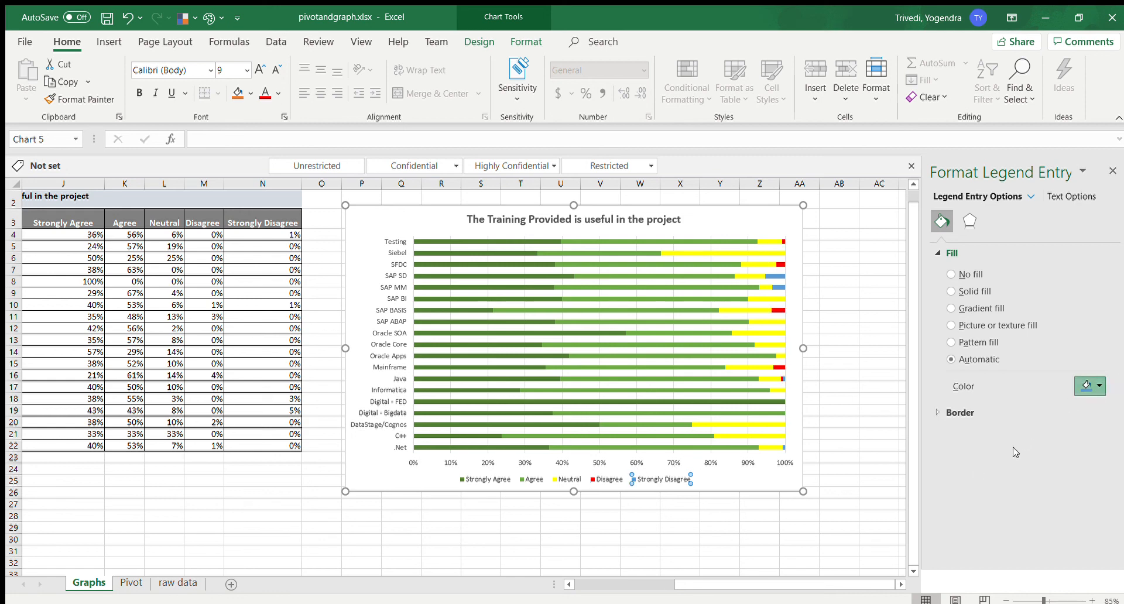
left_click(1010, 524)
left_click(763, 537)
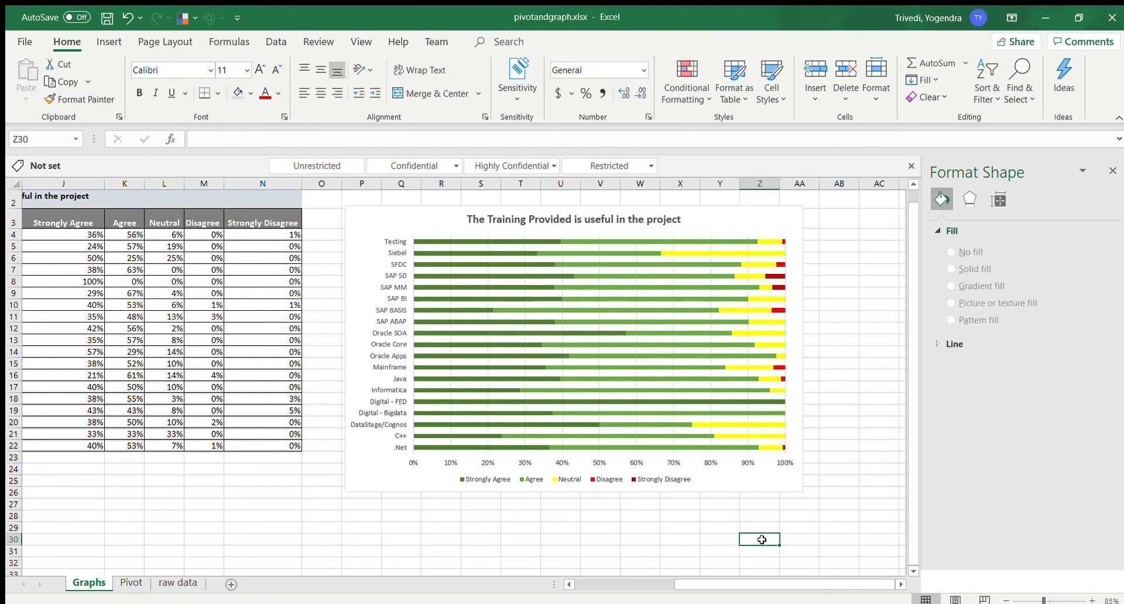
Step: Try a data table with legend keys below the chart's bars, and remove it again
left_click(670, 288)
left_click(629, 235)
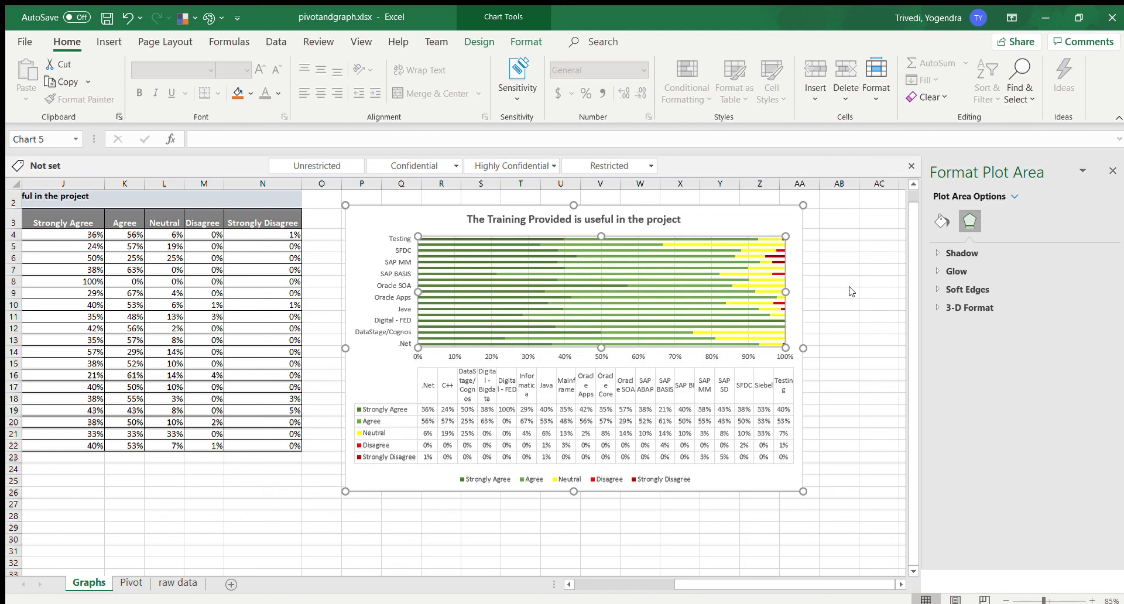
left_click(851, 380)
left_click(759, 222)
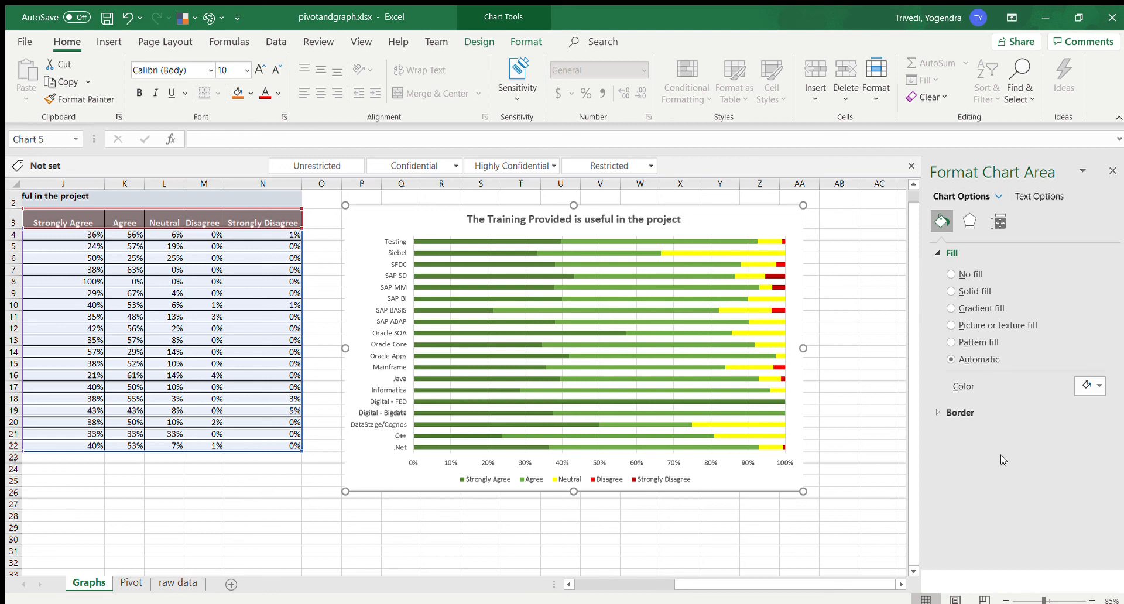
left_click(673, 550)
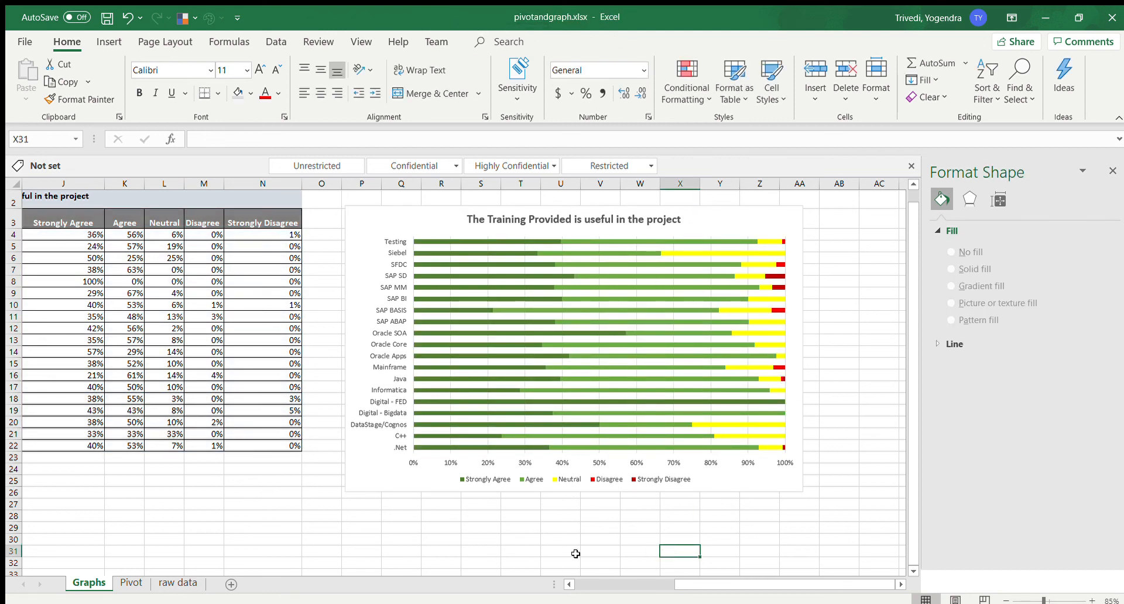